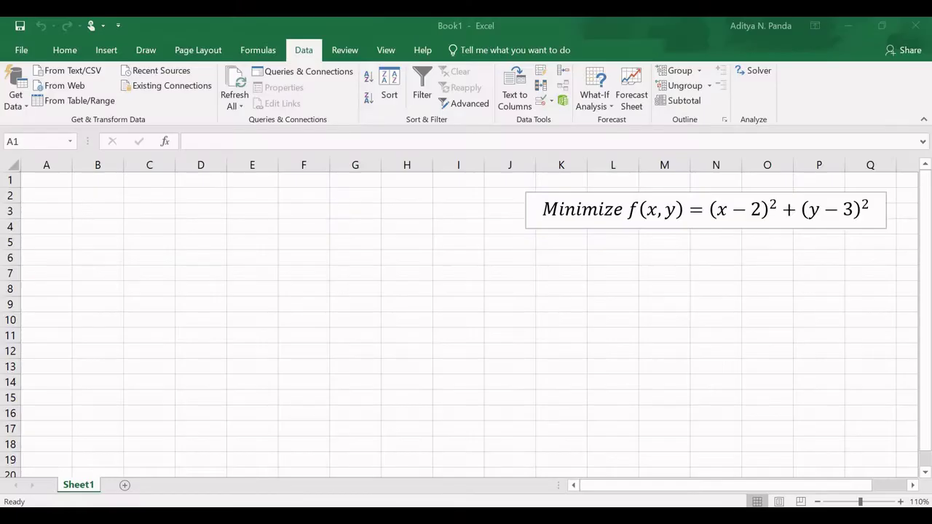
Check that the Solver Add-in is enabled in the list of available Excel add-ins and accept the list
click(64, 49)
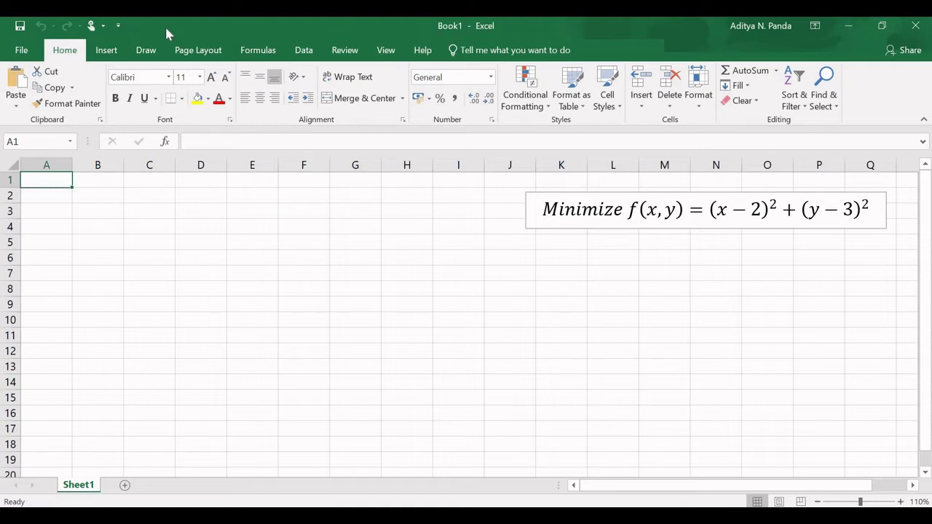
click(304, 52)
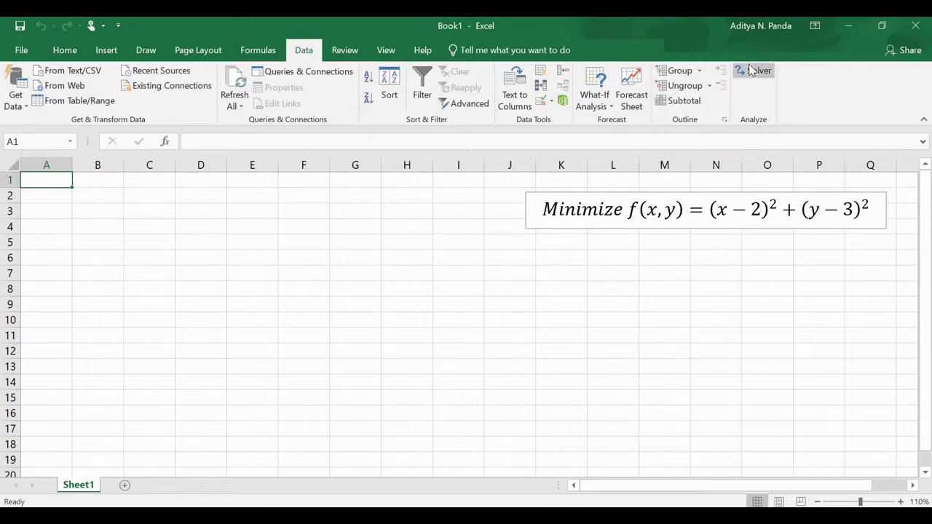
click(22, 51)
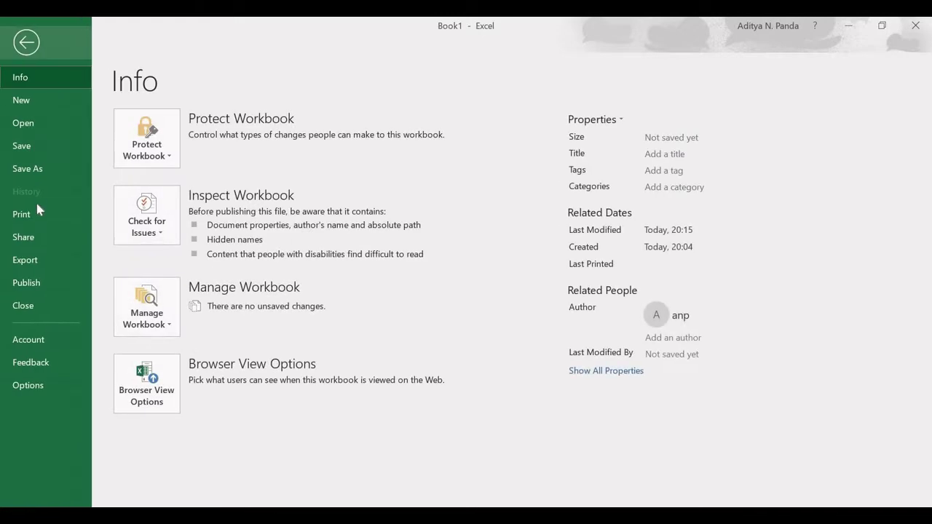
click(27, 385)
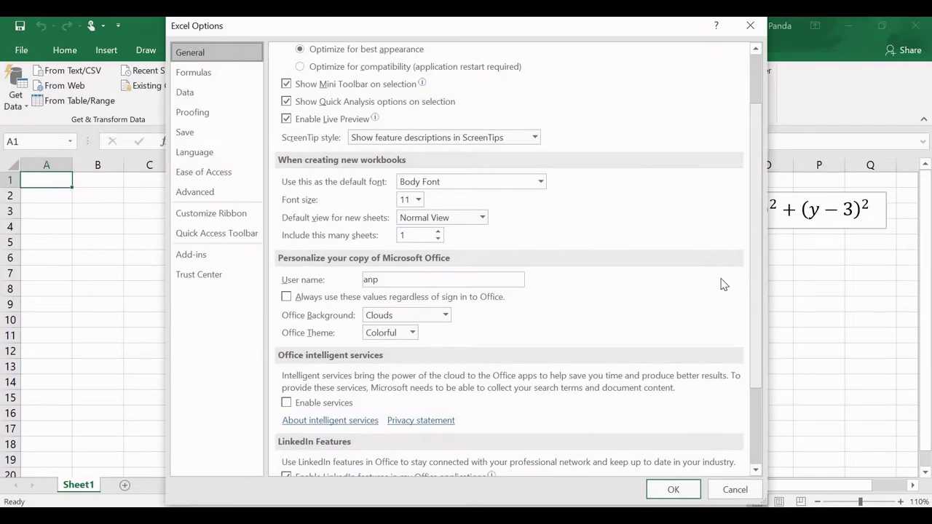
click(211, 253)
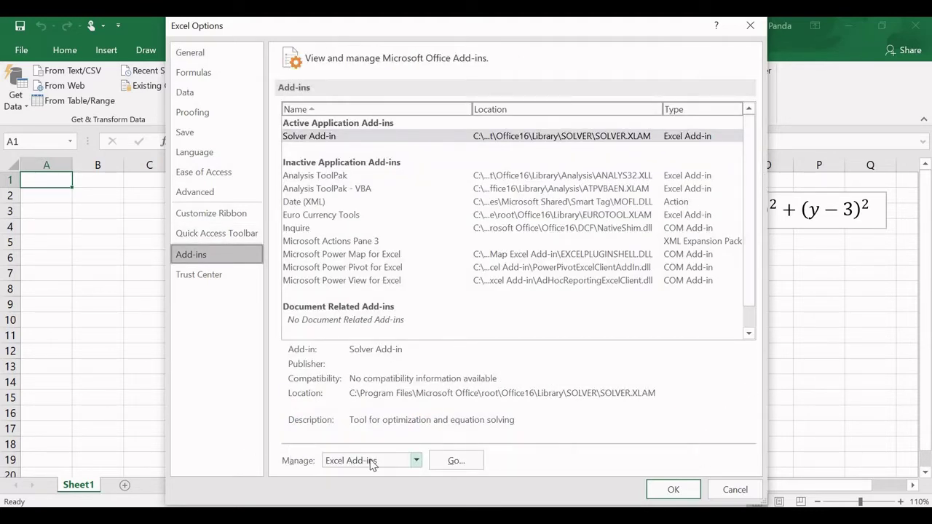
click(460, 465)
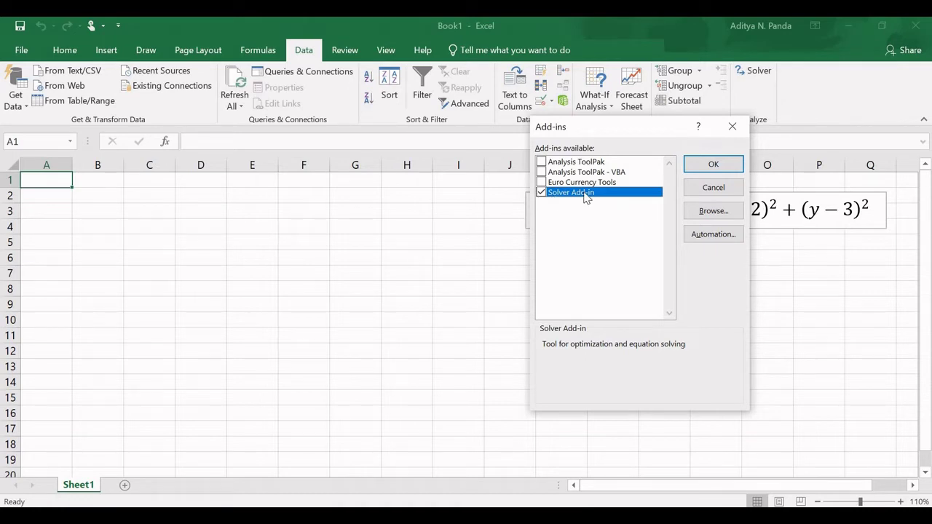
click(714, 165)
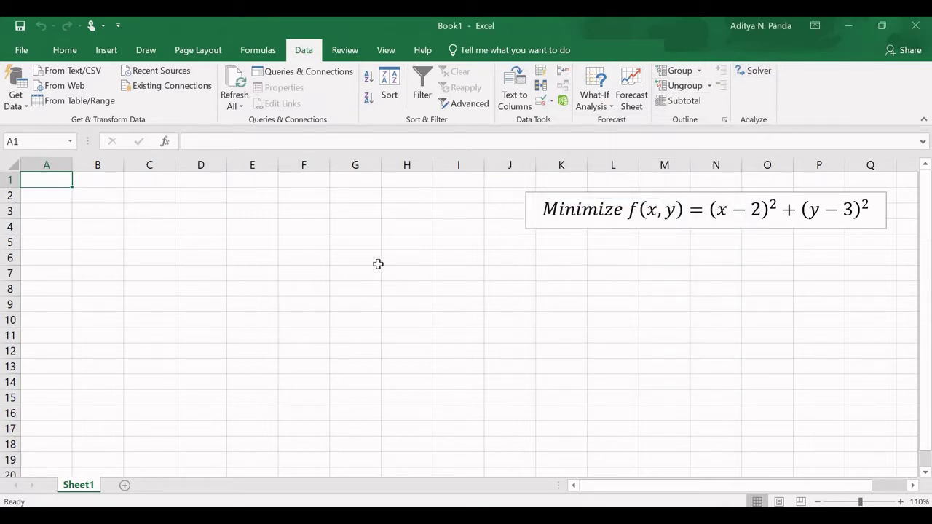
Label the decision variables by entering x in cell B2 and y in cell B3
click(96, 194)
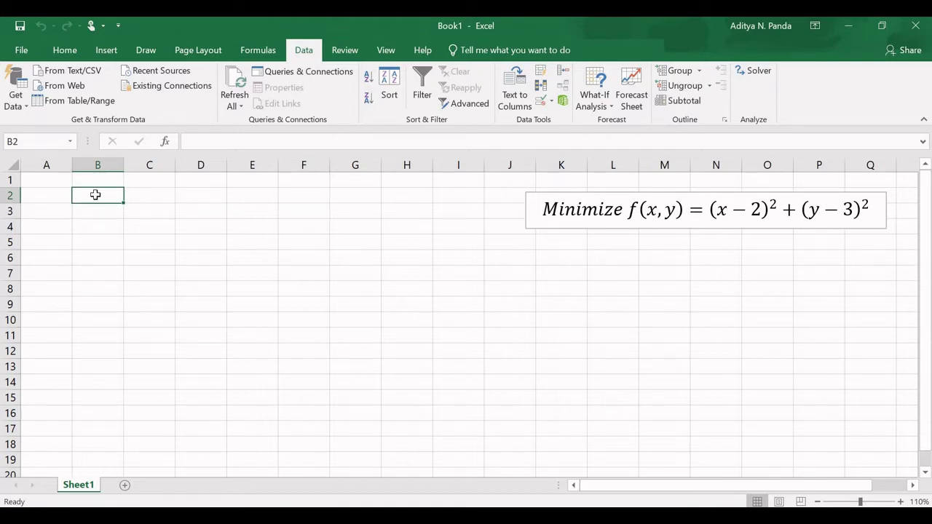
text(x)
key(Return)
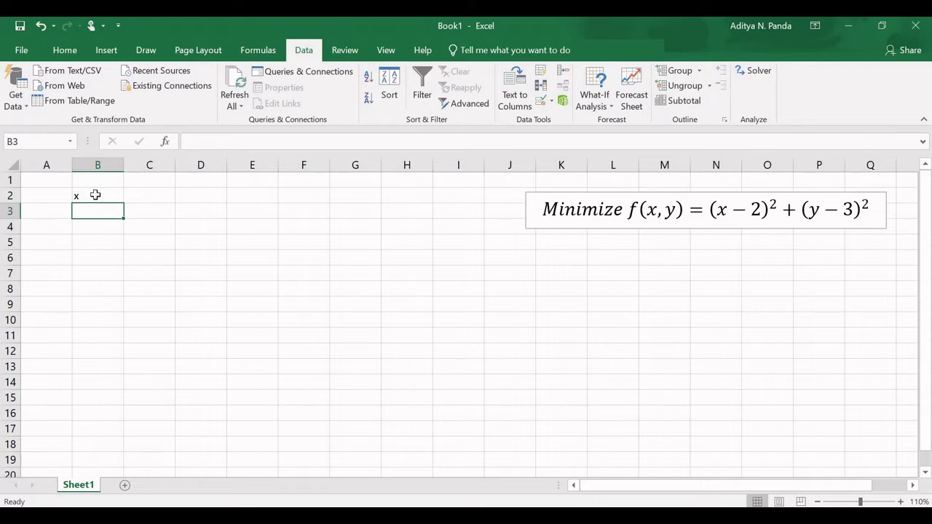
text(y)
key(Return)
Enter 0 as the starting value for both x in C2 and y in C3
key(Up)
key(Up)
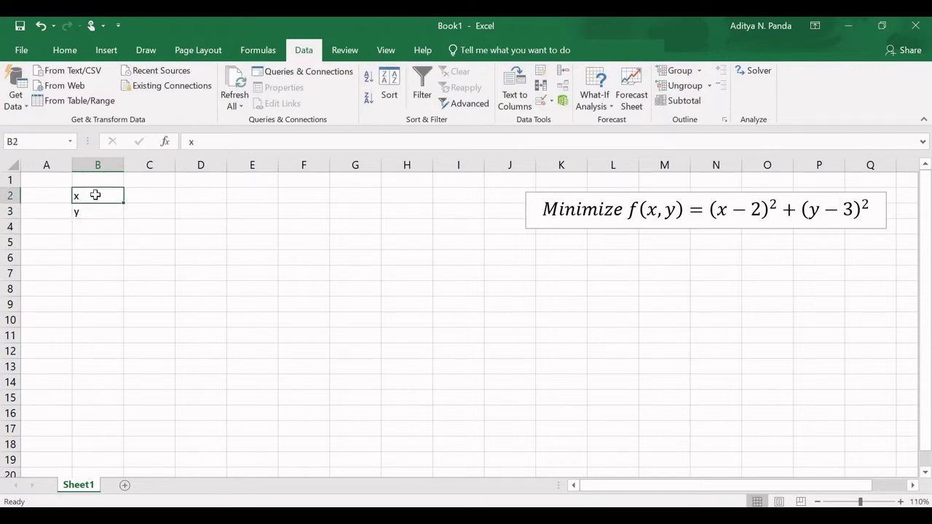
key(Right)
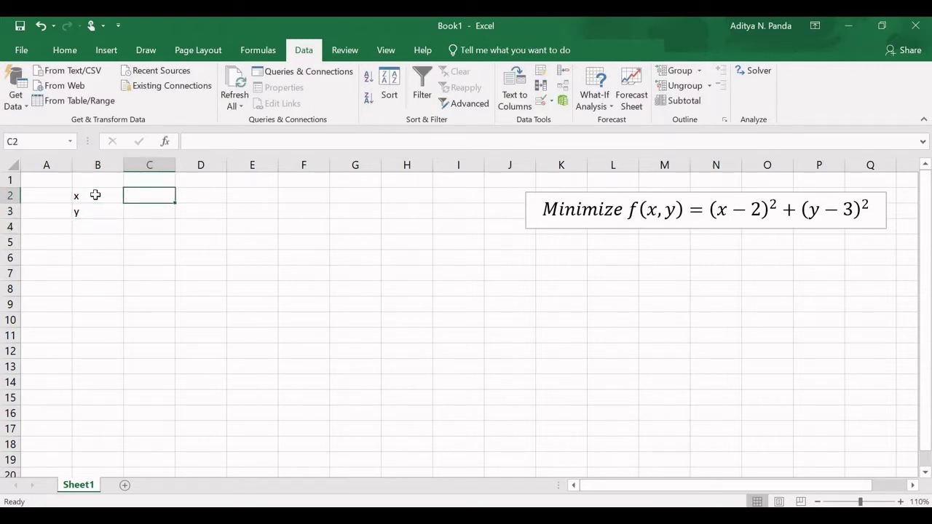
text(0)
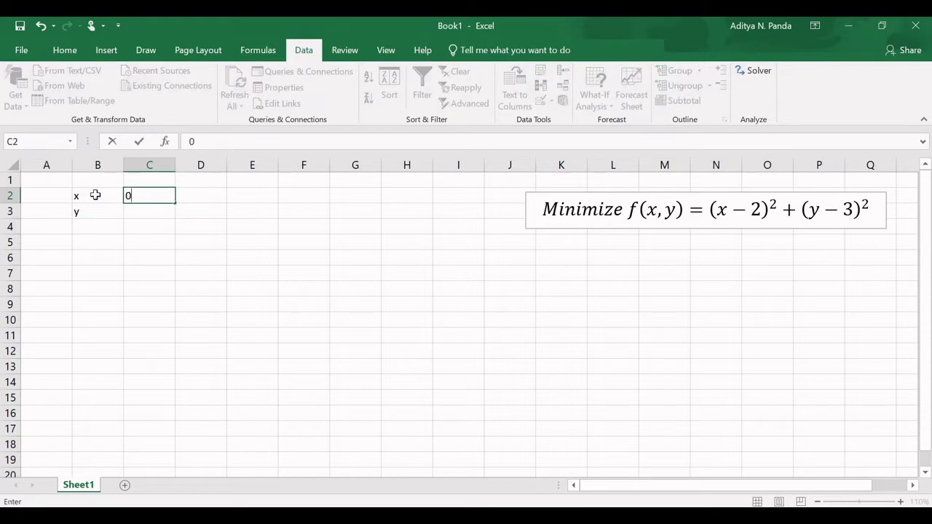
key(Return)
text(0)
key(Return)
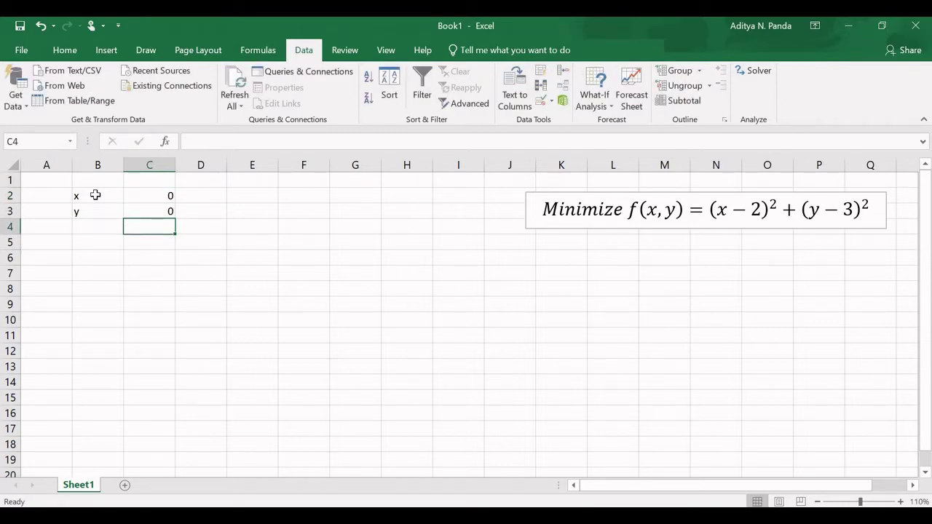
Label the objective function by entering f(x,y) in cell B4
click(90, 227)
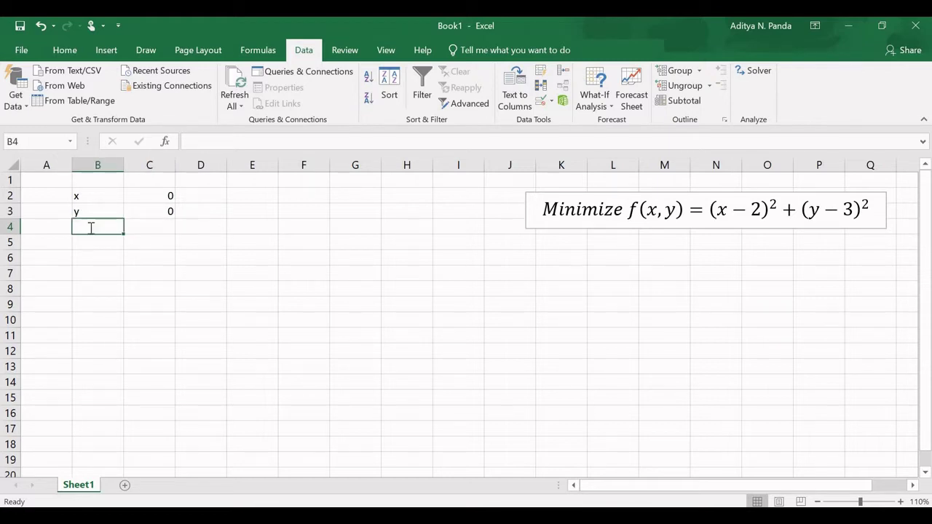
text(f(x)
key(BackSpace)
text(x,y))
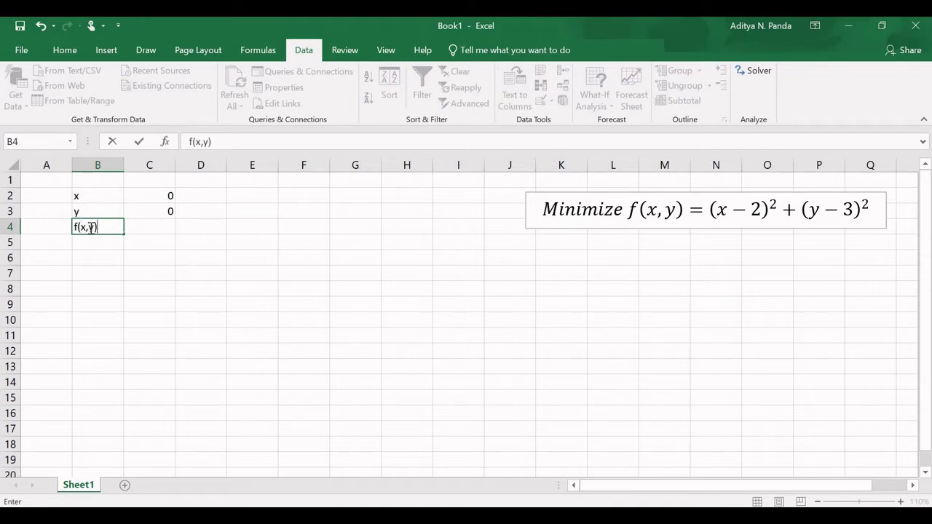
key(Tab)
Enter the objective formula =(C2-2)^2+(C3-3)^2 in cell C4
text(-)
key(BackSpace)
text(=()
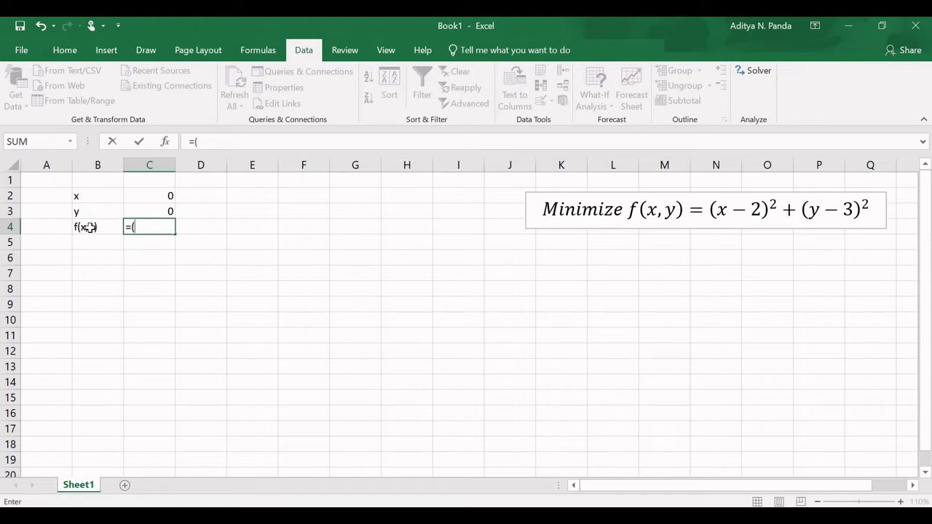
click(147, 197)
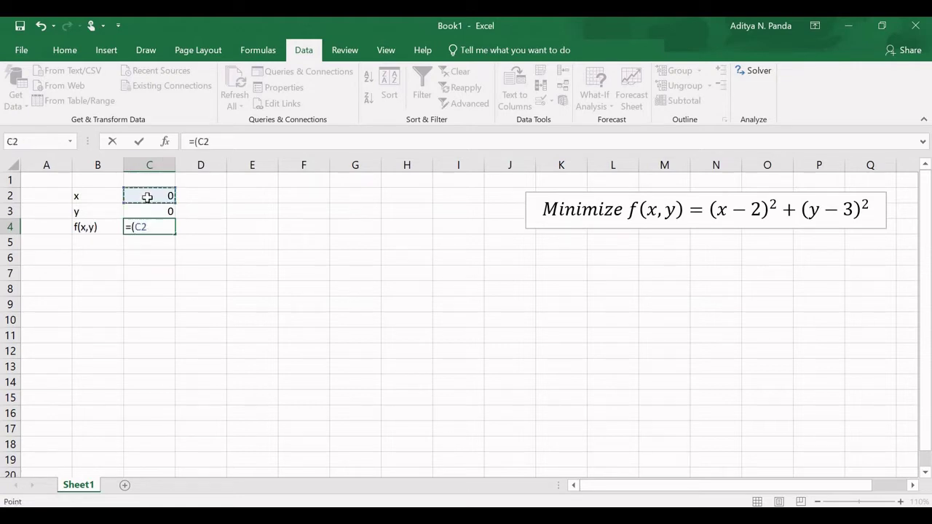
text(-2)^2+()
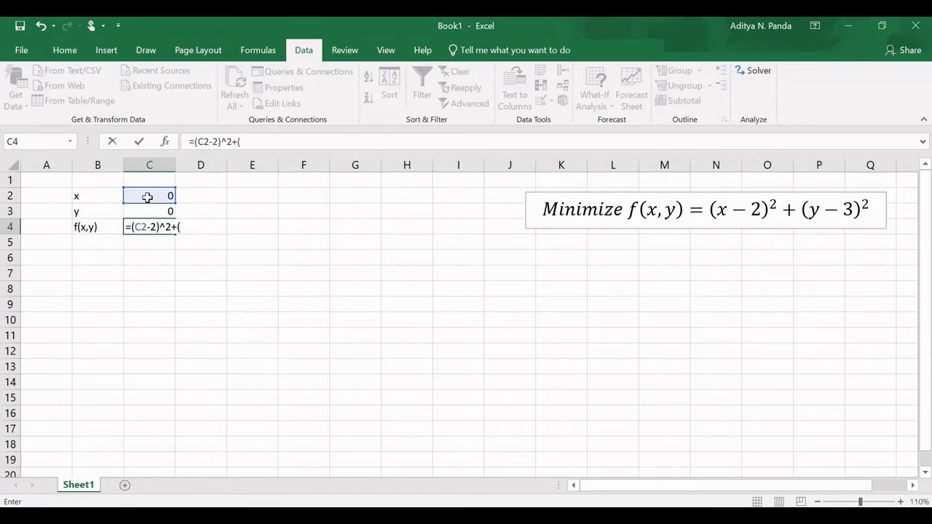
click(147, 210)
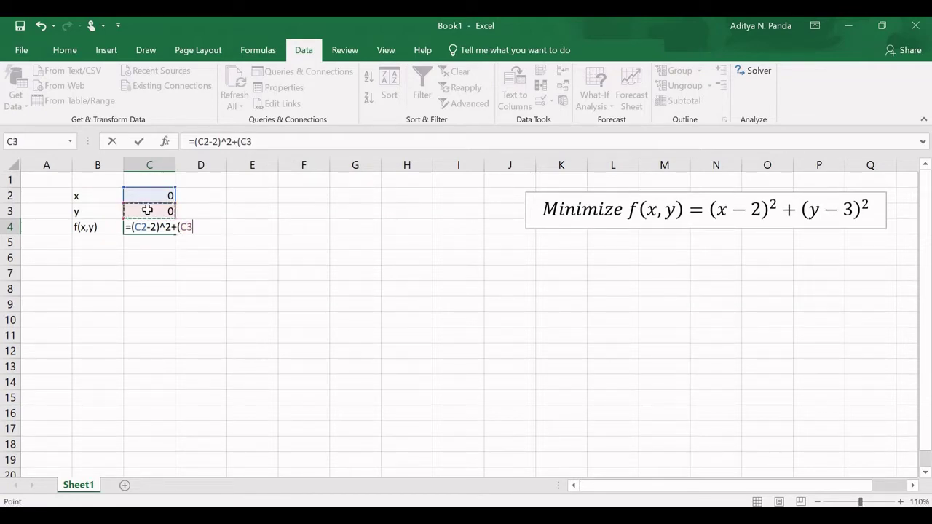
text(-3)^2)
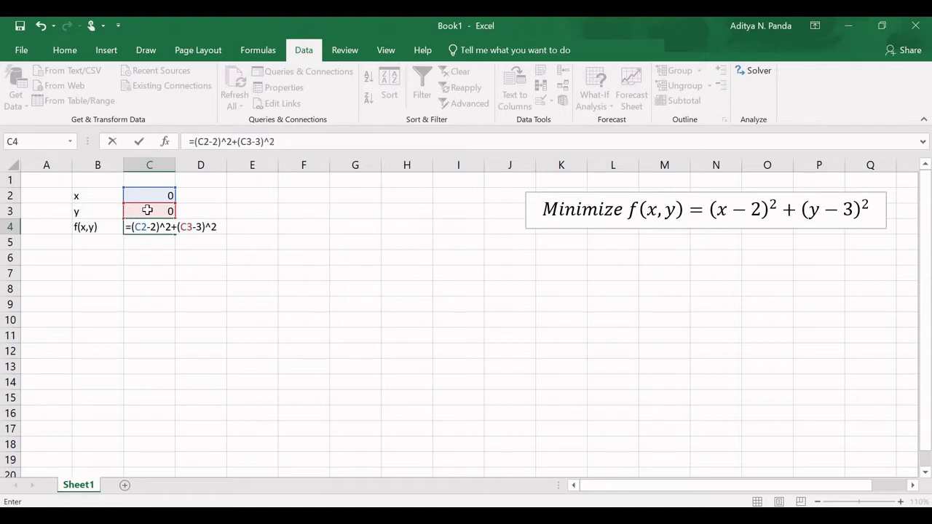
key(Return)
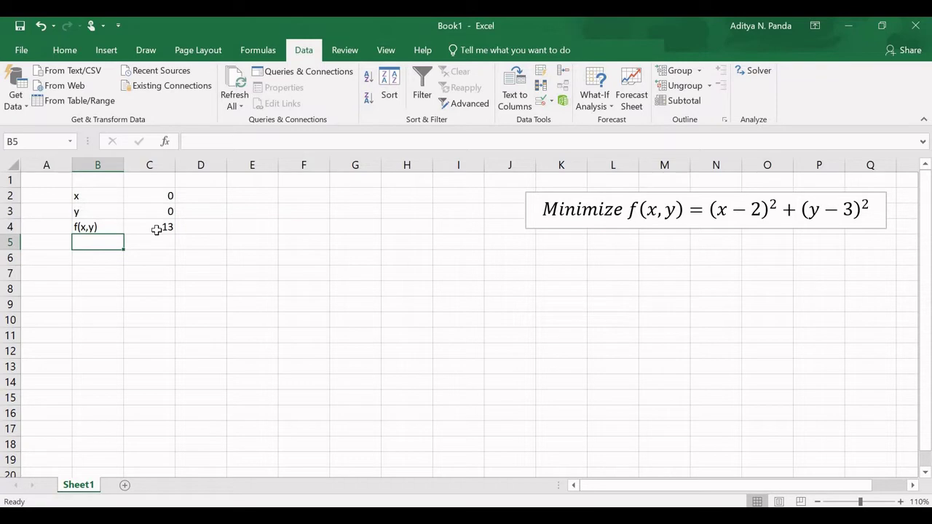
Open Solver and set cell C4 as the objective with Min as the optimization goal
click(753, 71)
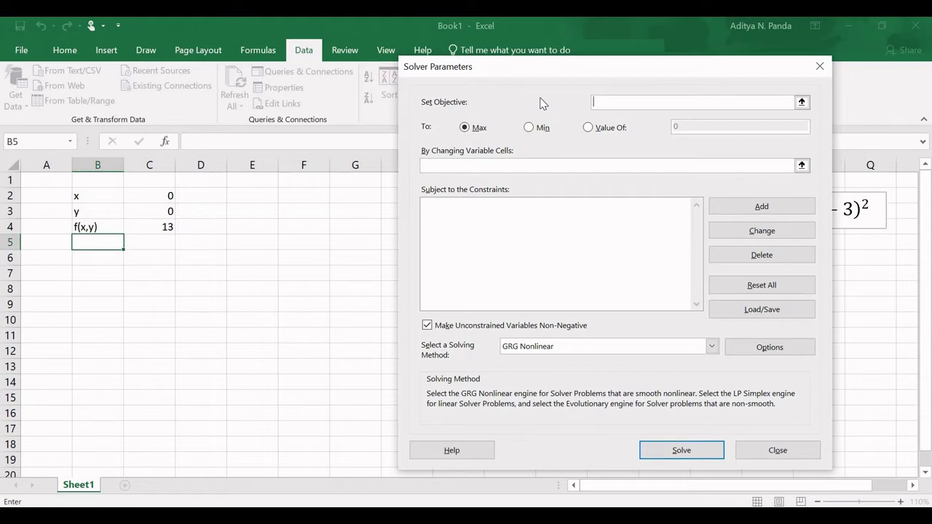
click(151, 228)
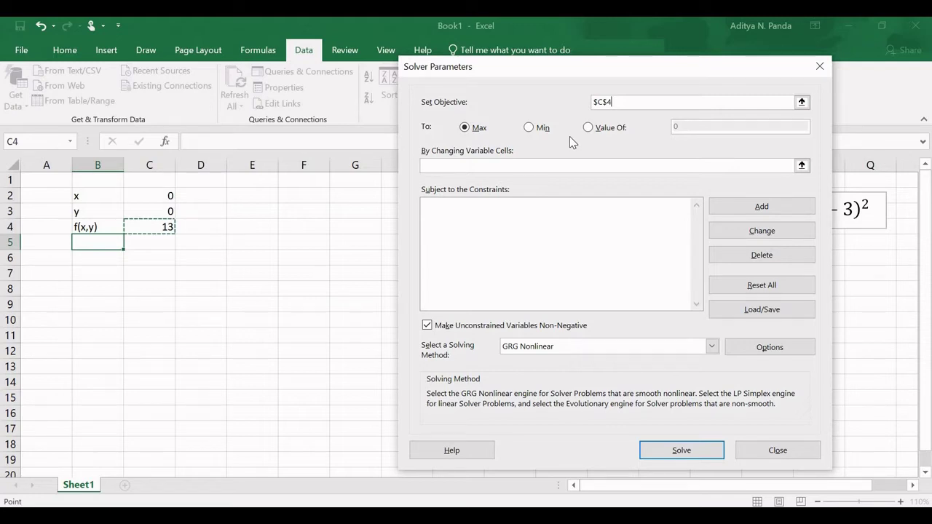
click(528, 127)
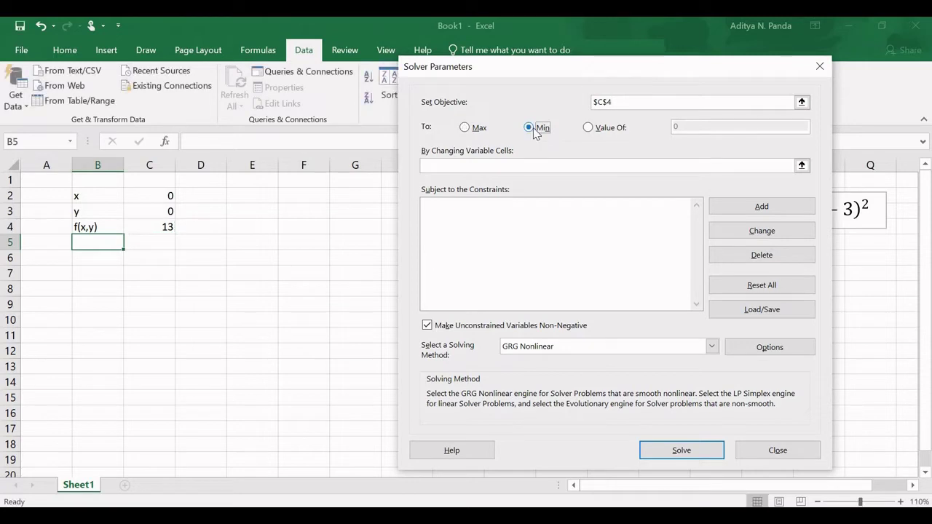
Set the Solver variable cells to C2:C3 and choose GRG Nonlinear as the solving method
click(449, 166)
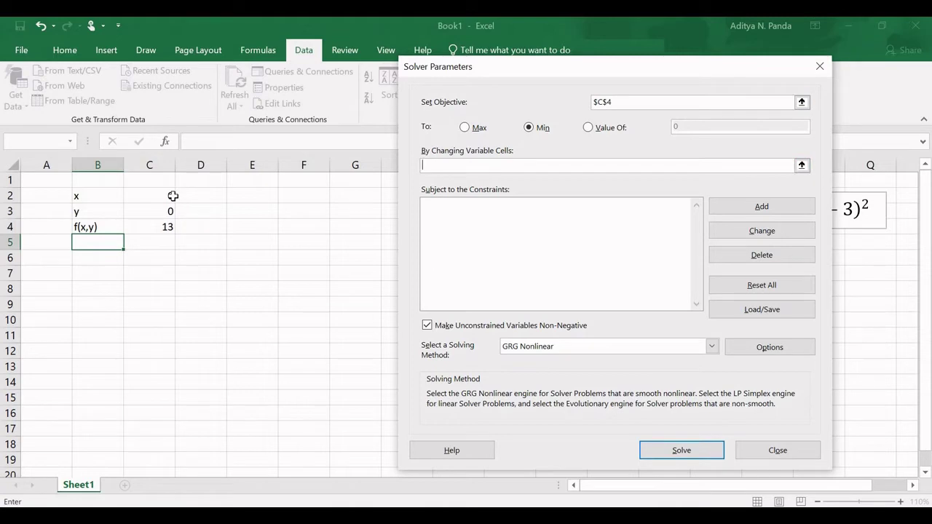
click(145, 180)
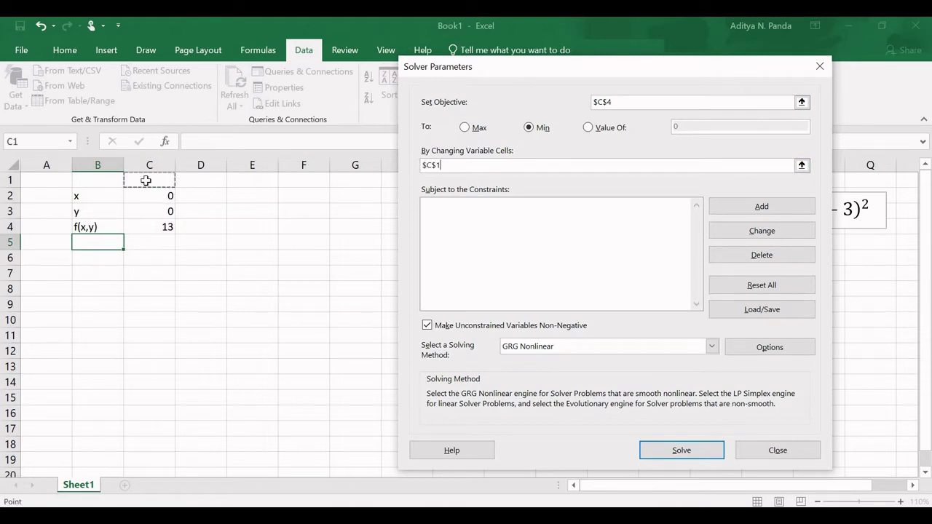
drag(147, 192, 148, 211)
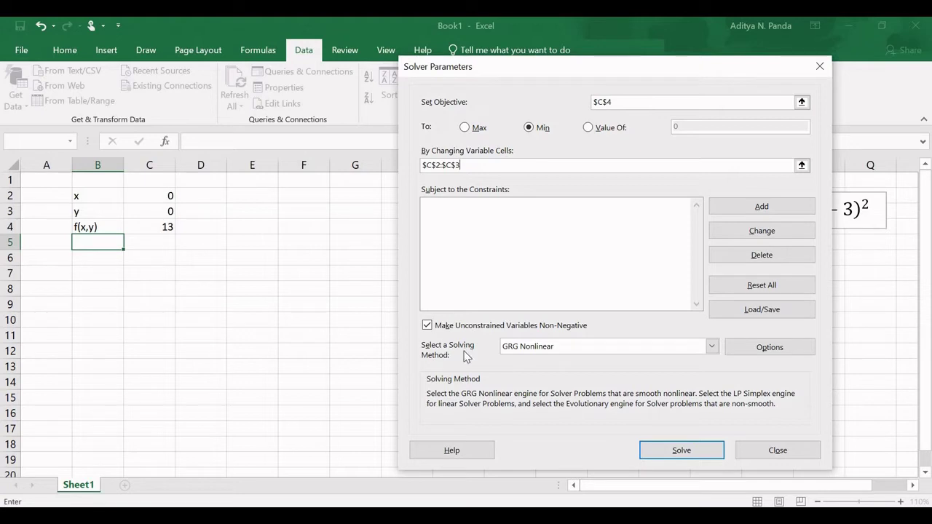
click(711, 348)
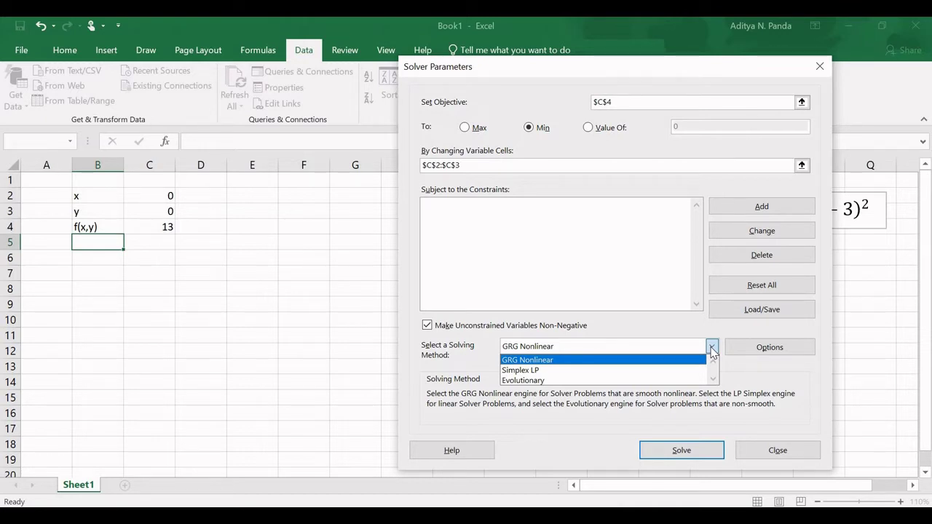
click(539, 360)
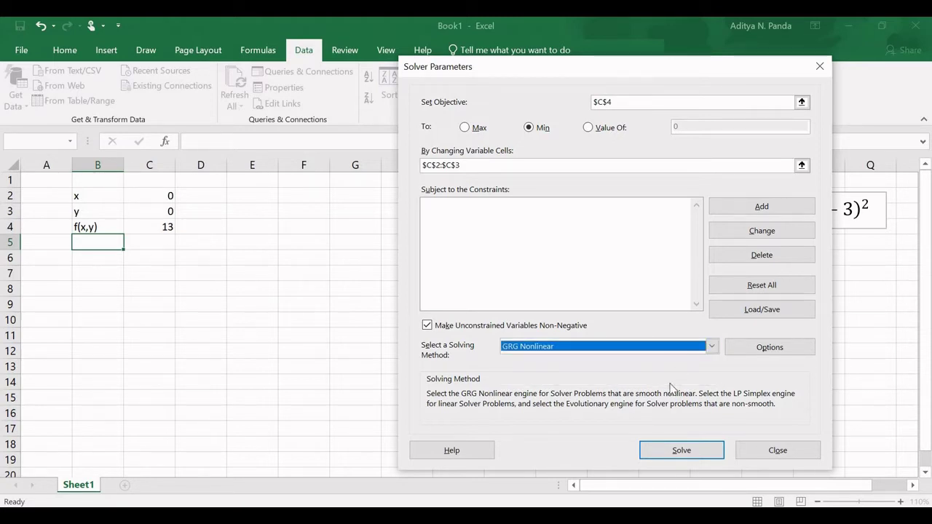
Review the Solver options for all methods, GRG Nonlinear and Evolutionary, and leave without changing them
click(779, 349)
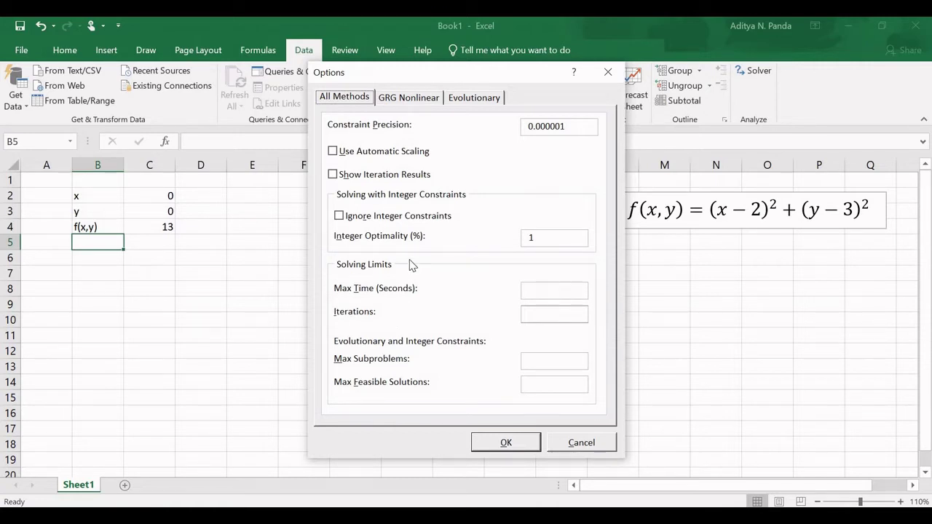
click(417, 104)
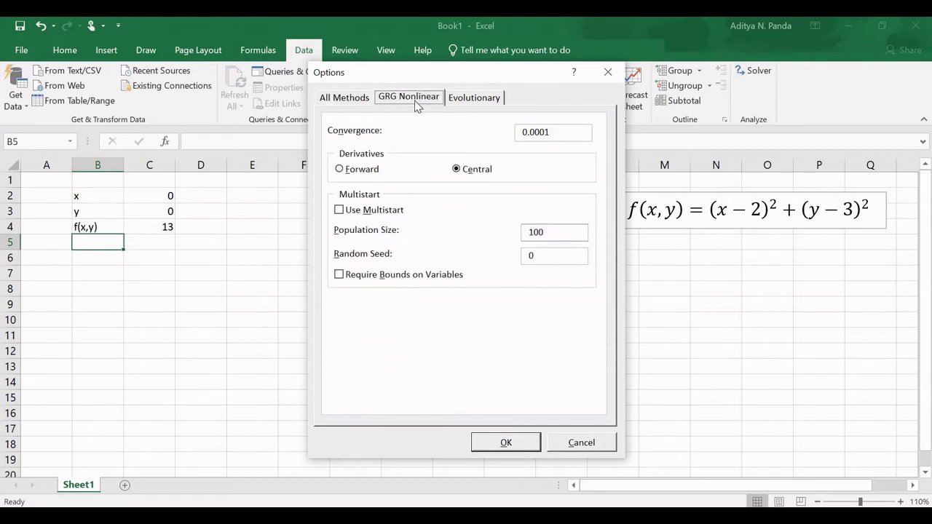
click(478, 101)
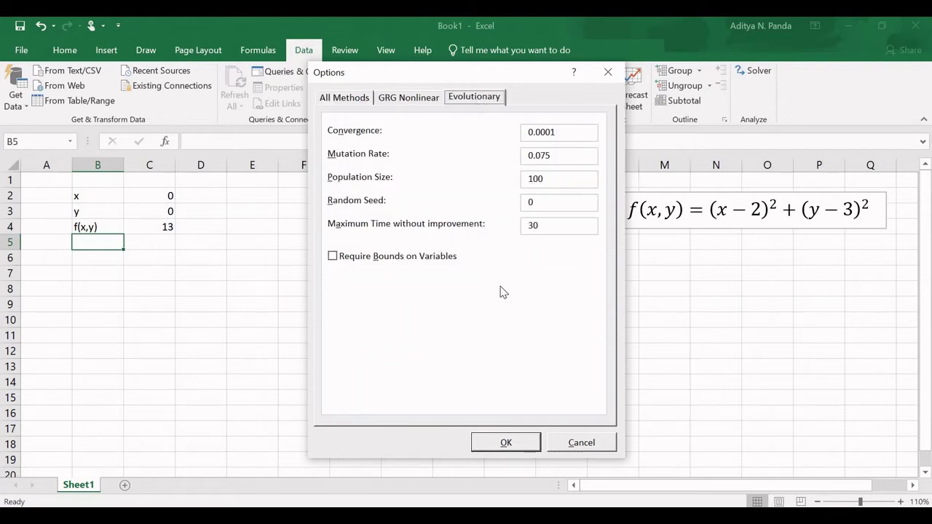
click(582, 443)
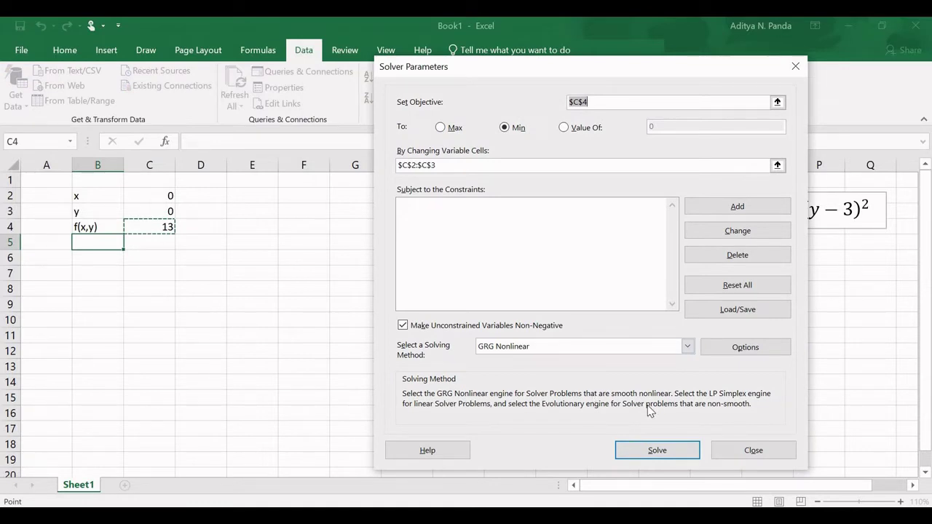
Run Solver on the minimization problem
click(656, 450)
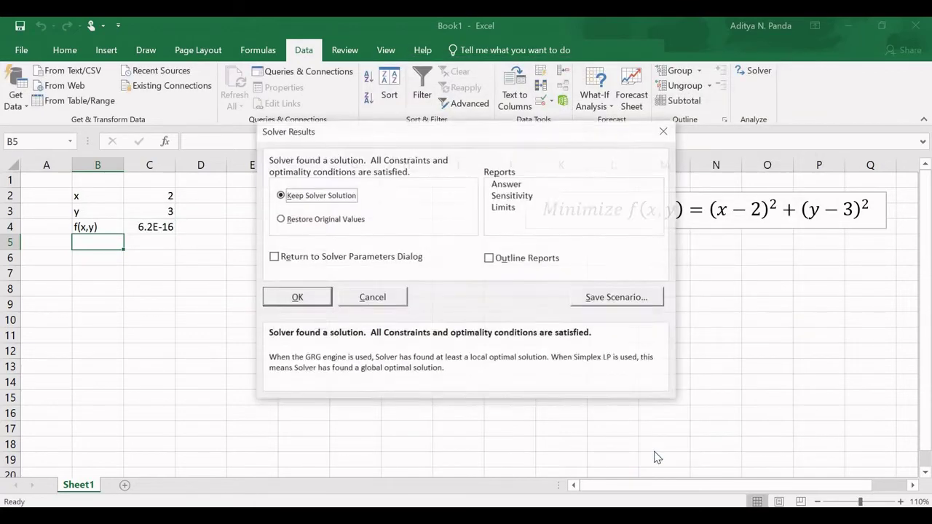
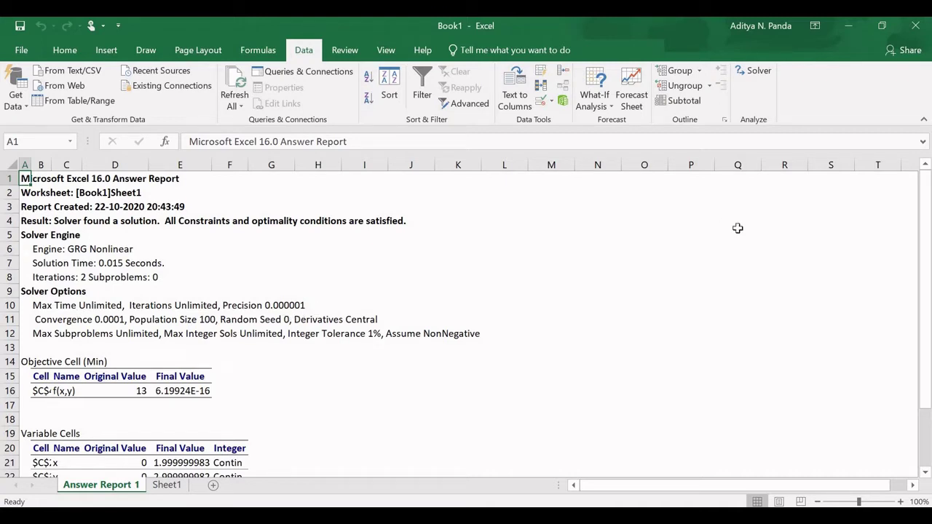
Review the Answer Report's objective, variable cells and constraints sections, and return to Sheet1
drag(926, 227, 926, 287)
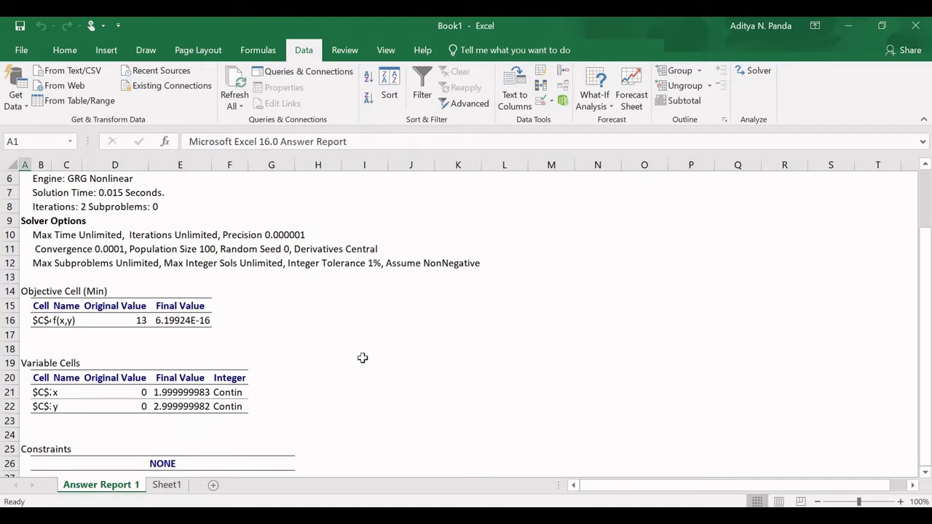
click(171, 487)
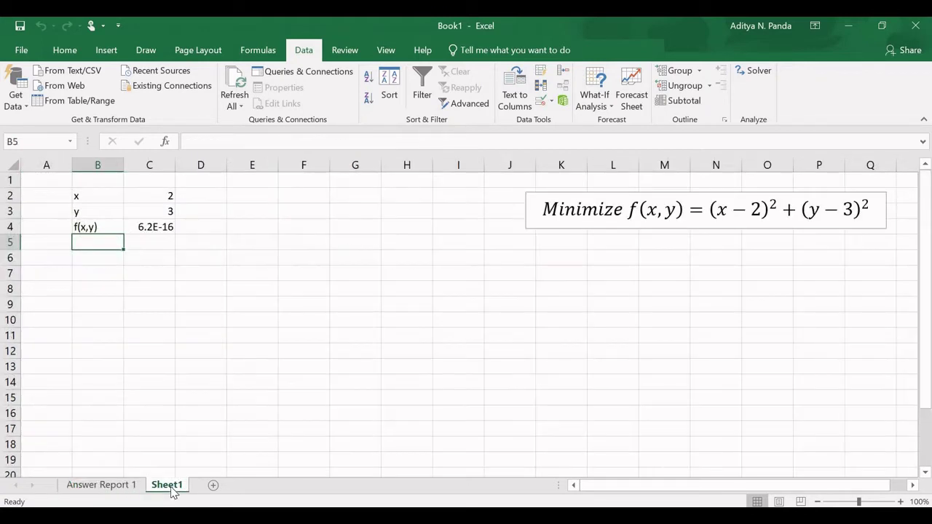
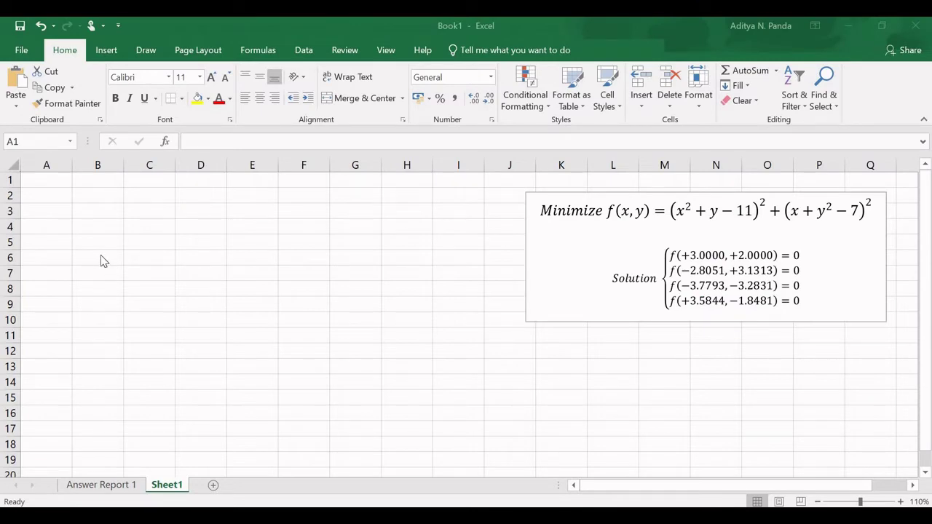
Enter the labels x in cell B2 and y in cell B3
click(91, 195)
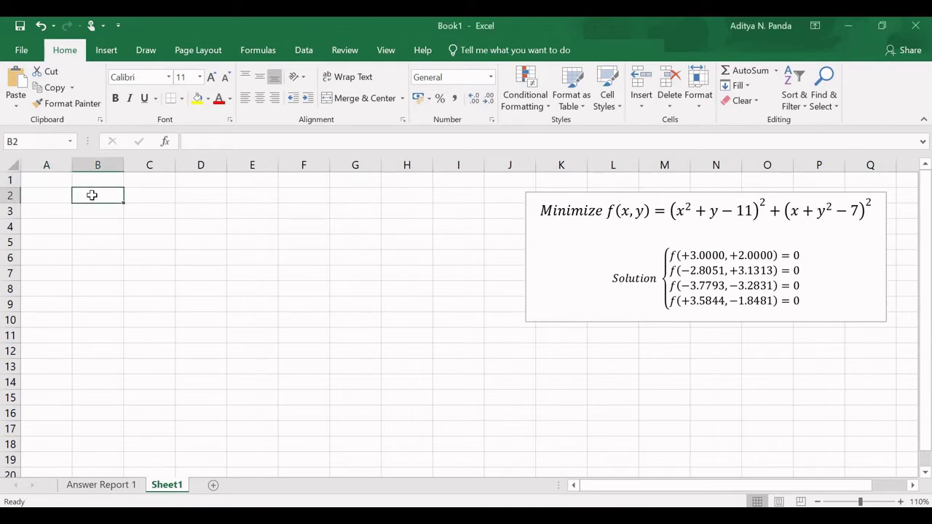
text(x)
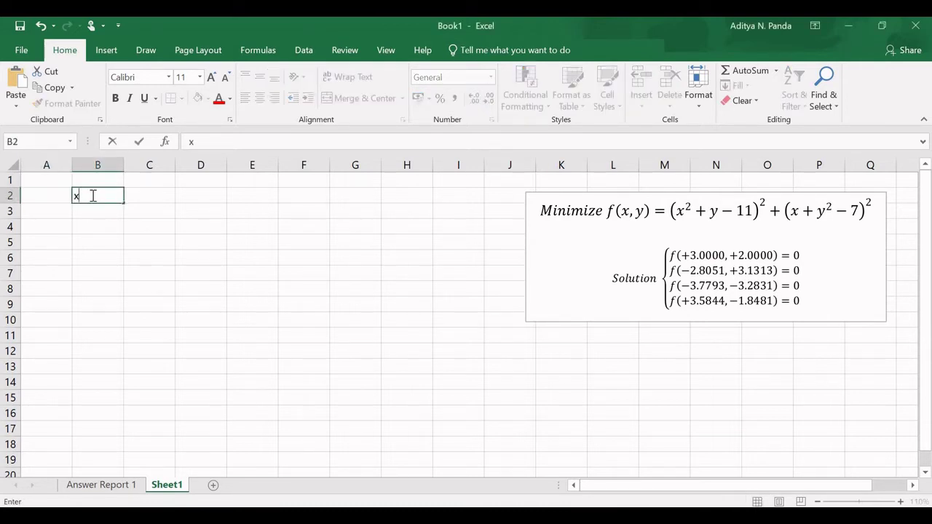
key(Return)
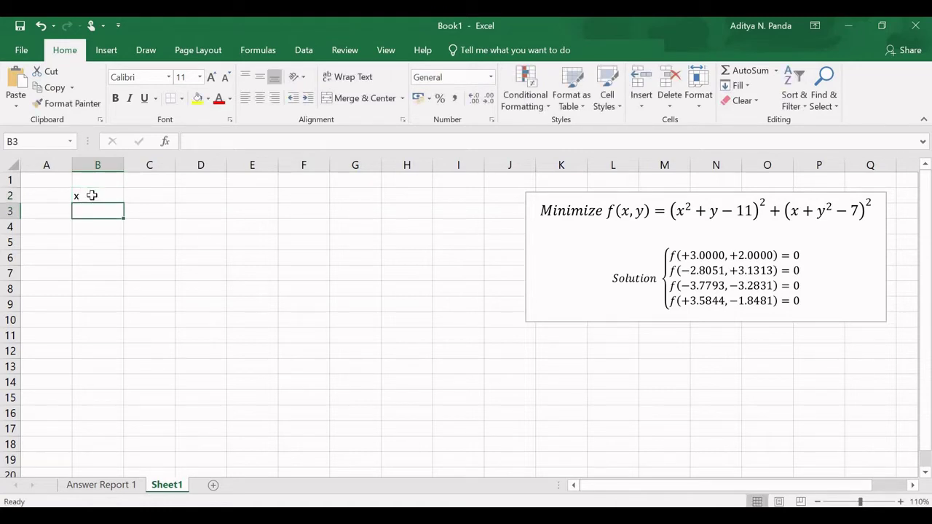
text(y)
Enter 0 as the starting value for x in C2 and for y in C3
click(92, 195)
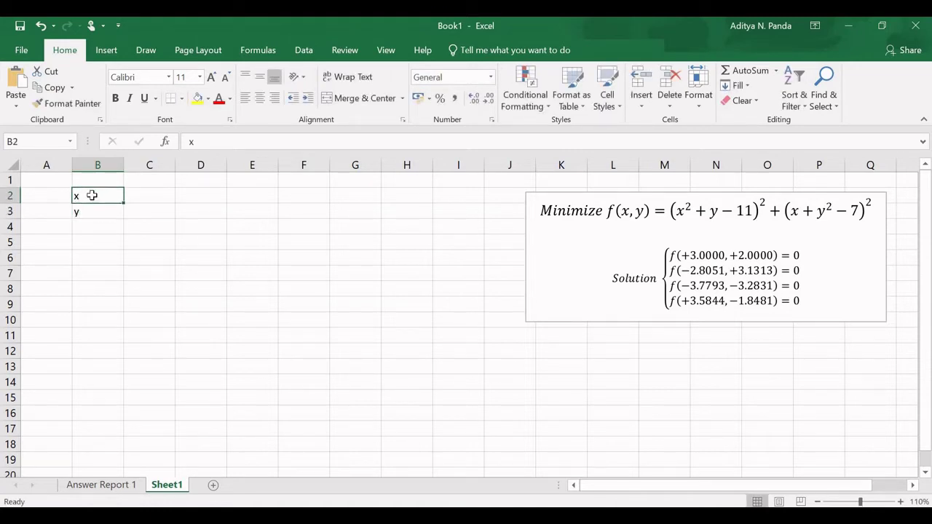
key(Tab)
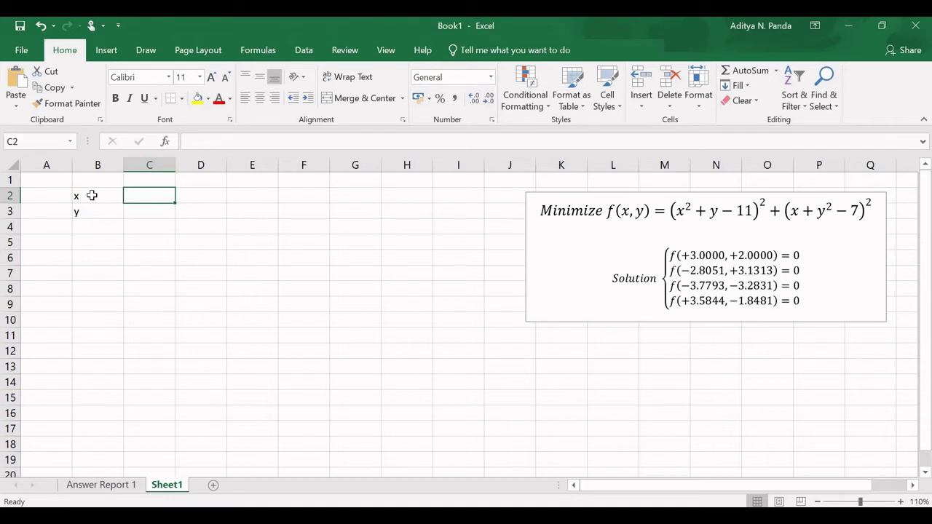
text(0)
key(Return)
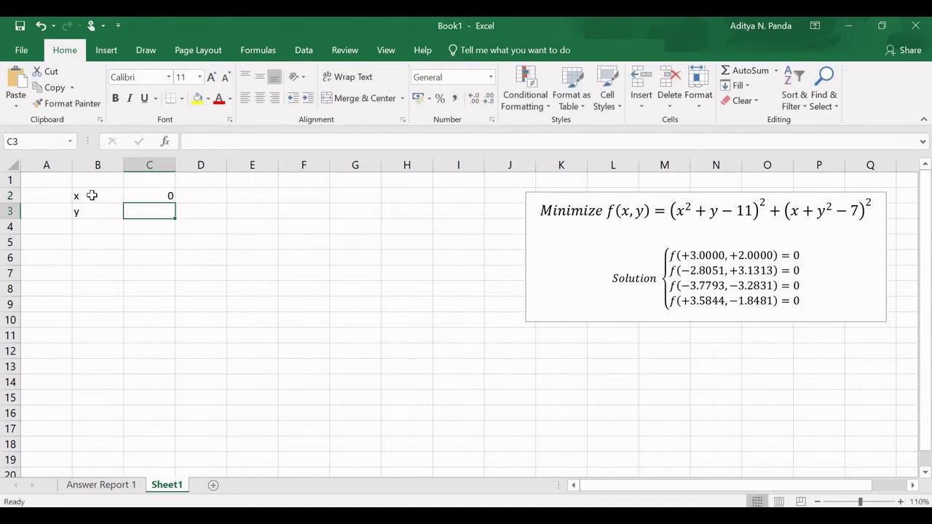
text(0)
key(Return)
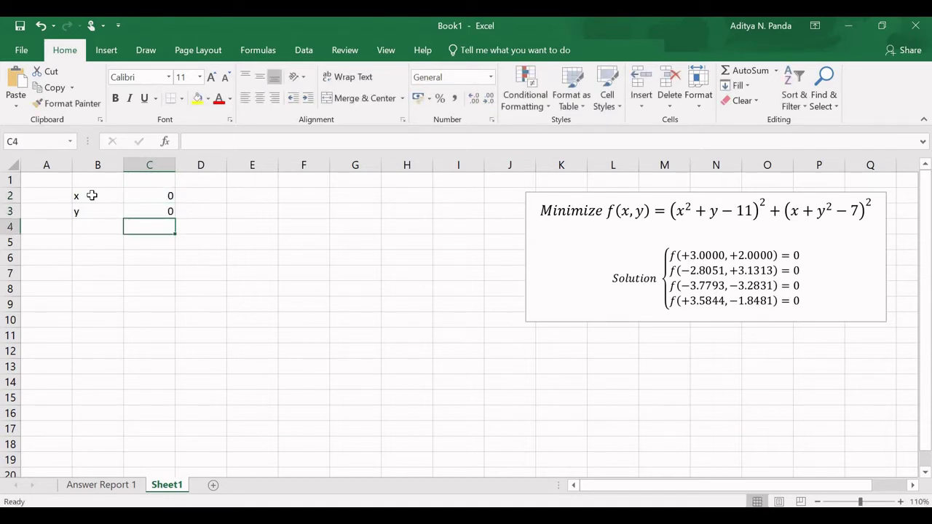
Enter the label f(x,y) in cell B4, below the y label
key(Up)
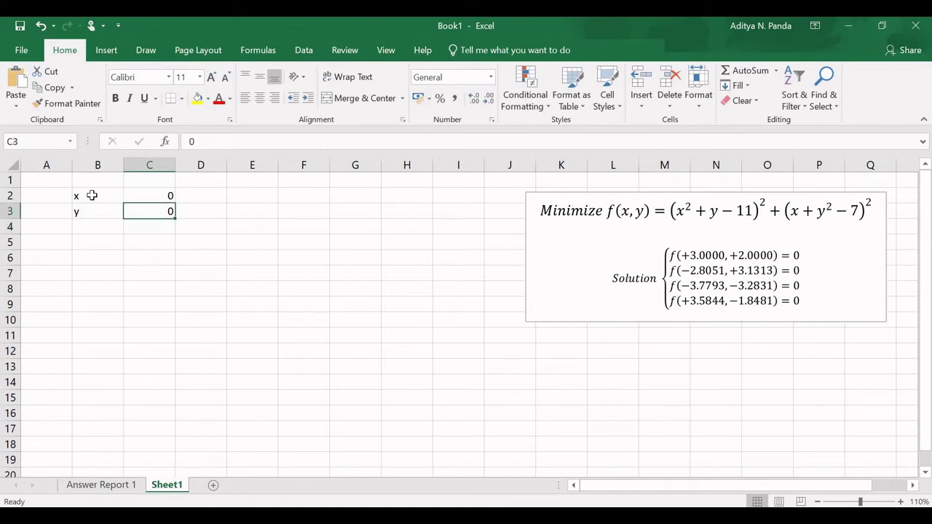
key(Down)
key(Left)
text(f)
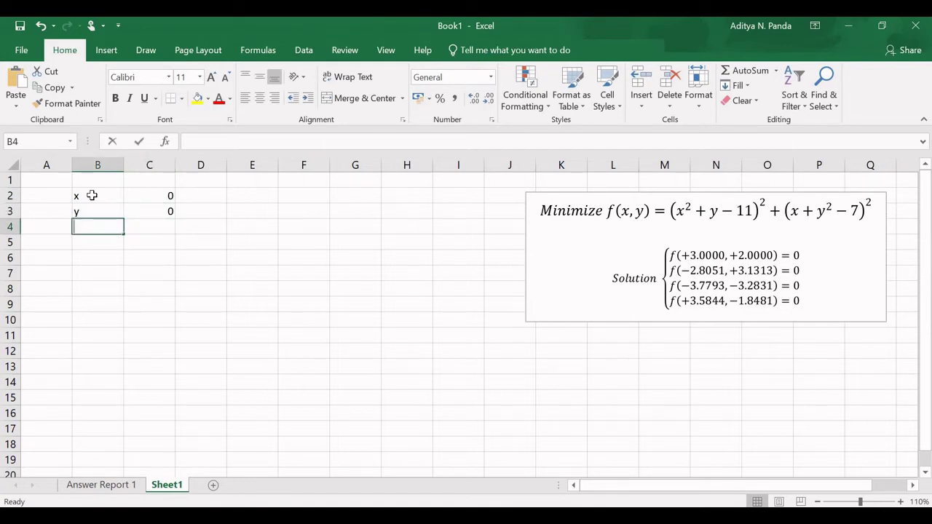
text((x)
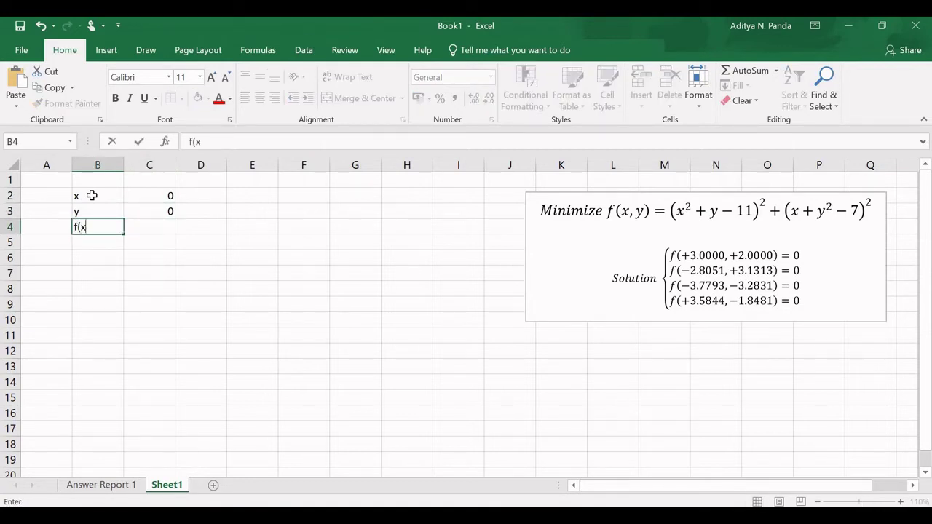
text(,y))
key(Tab)
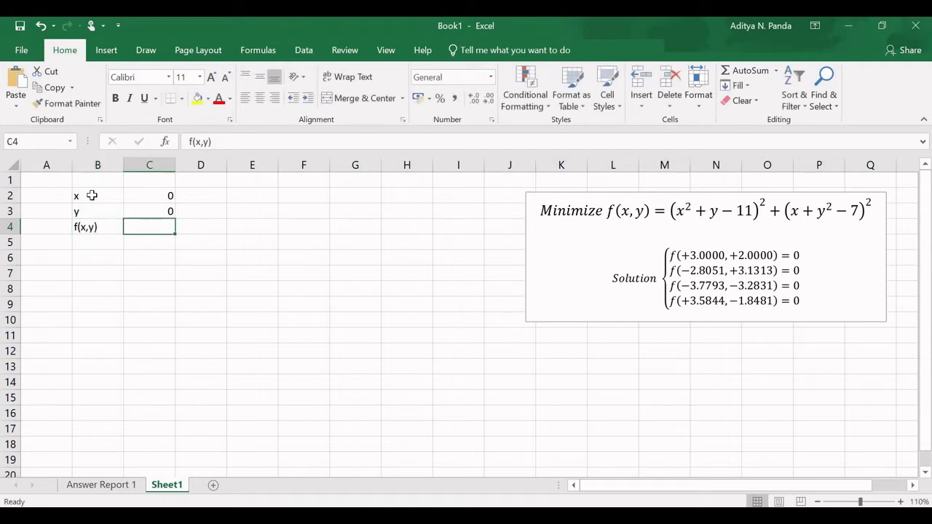
Enter the objective formula =(C2^2+C3-11)^2+(C2+C3^2-7)^2 in cell C4
text(=)
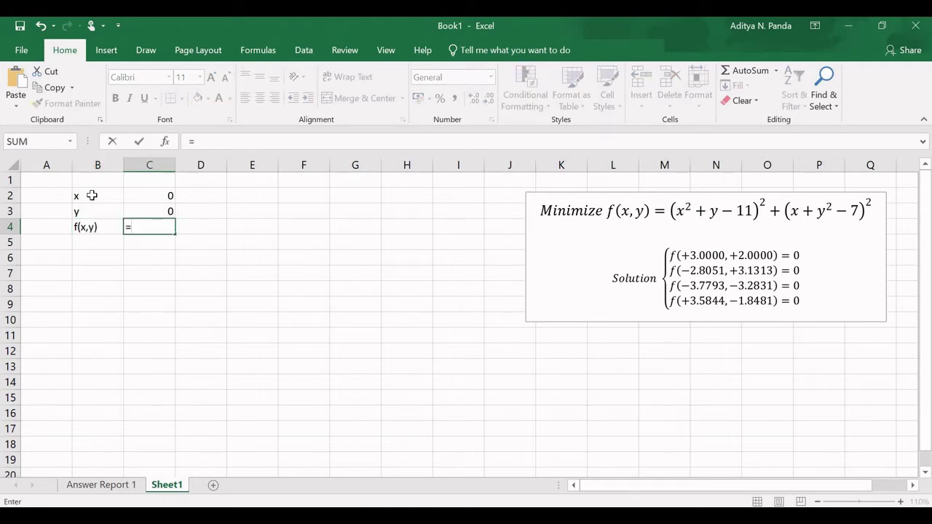
text(()
click(151, 195)
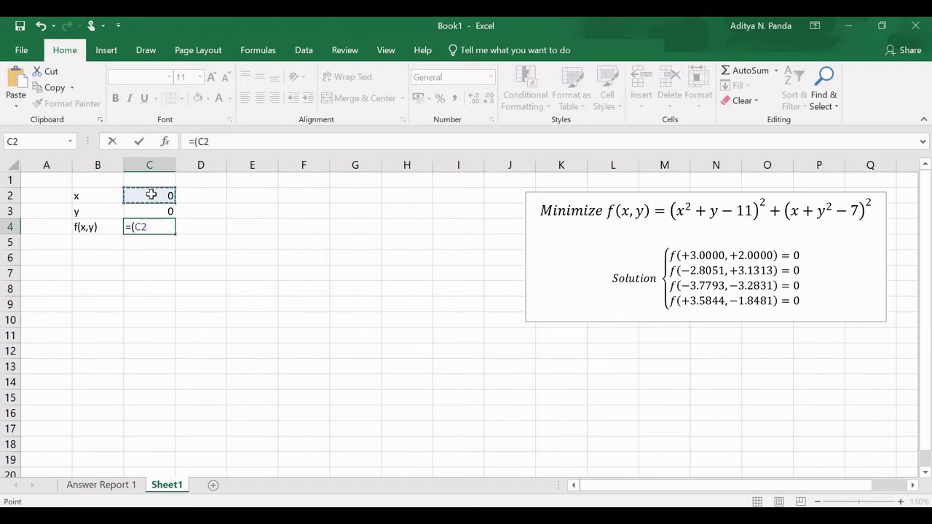
text(^2+)
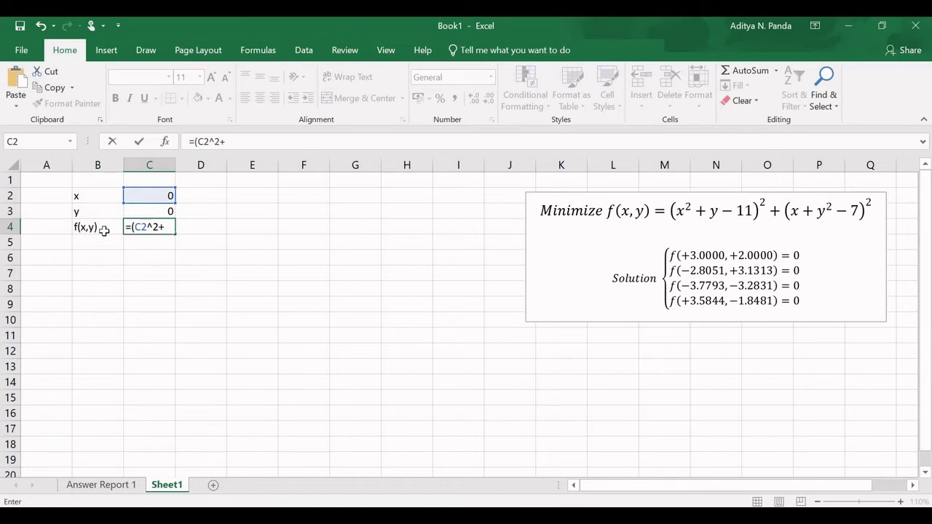
click(146, 211)
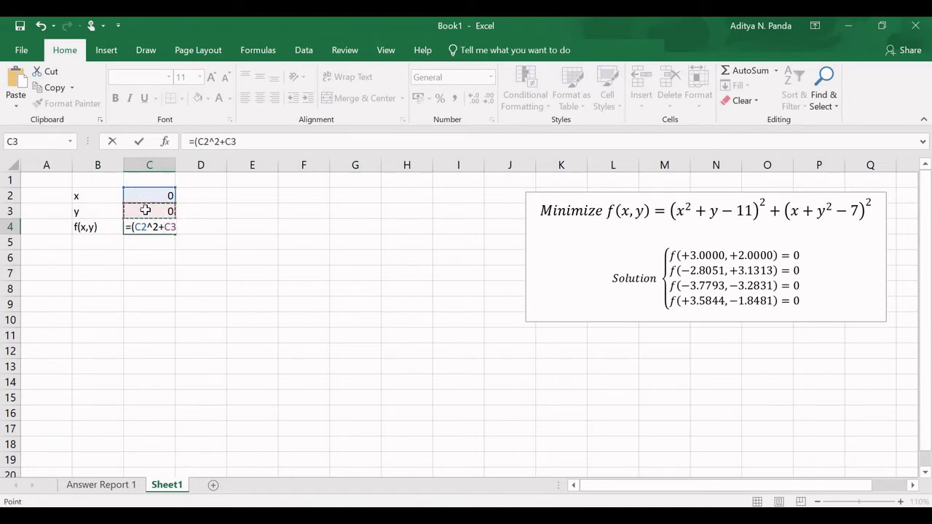
text(-11)^2+()
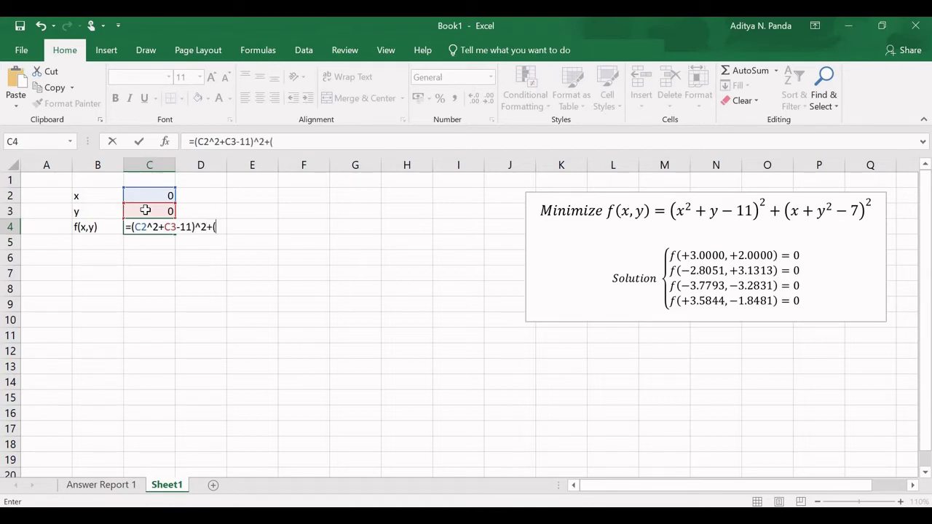
click(142, 196)
text(+)
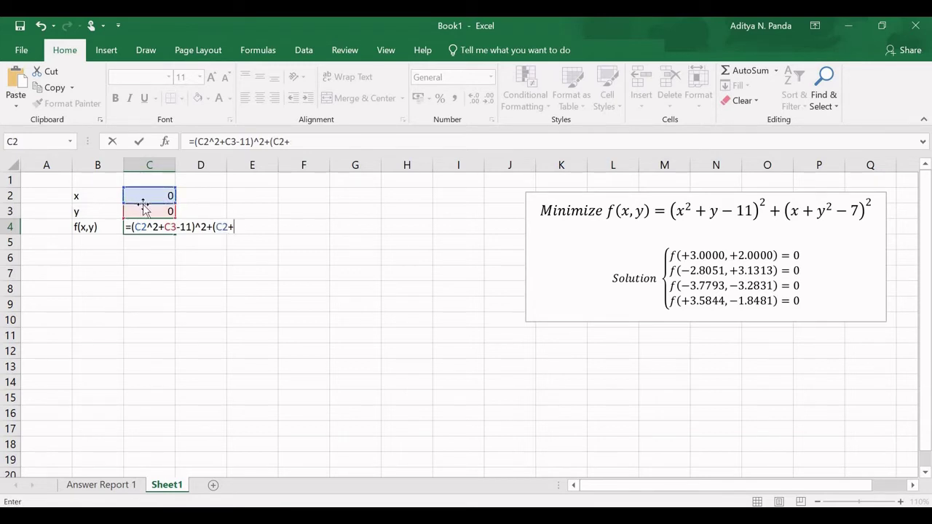
click(145, 210)
text(^2-)
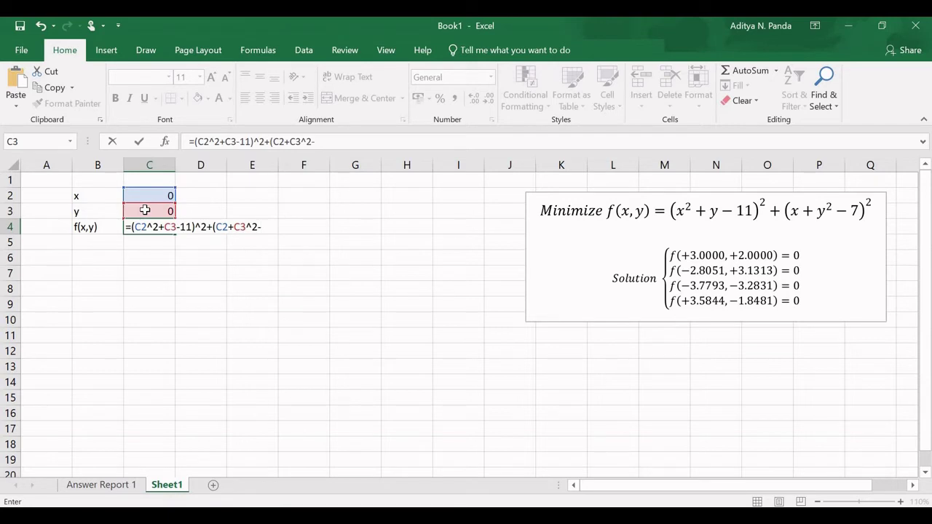
text(7)^2)
key(Return)
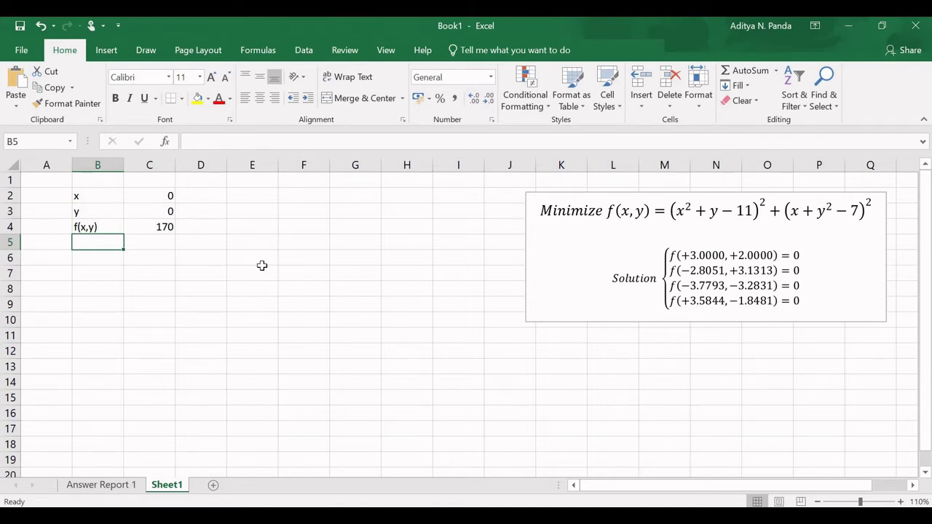
Open Solver, clear the existing objective reference and set cell C4 as the objective
click(304, 52)
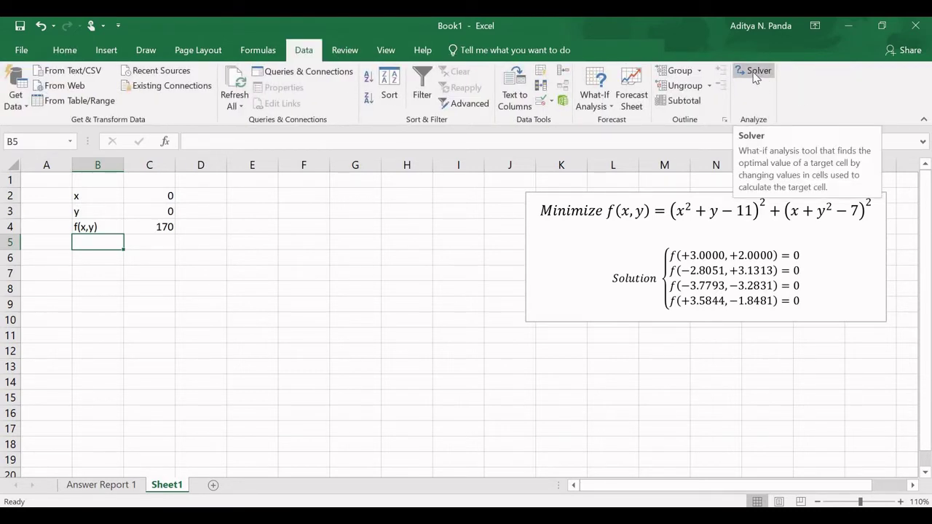
click(755, 73)
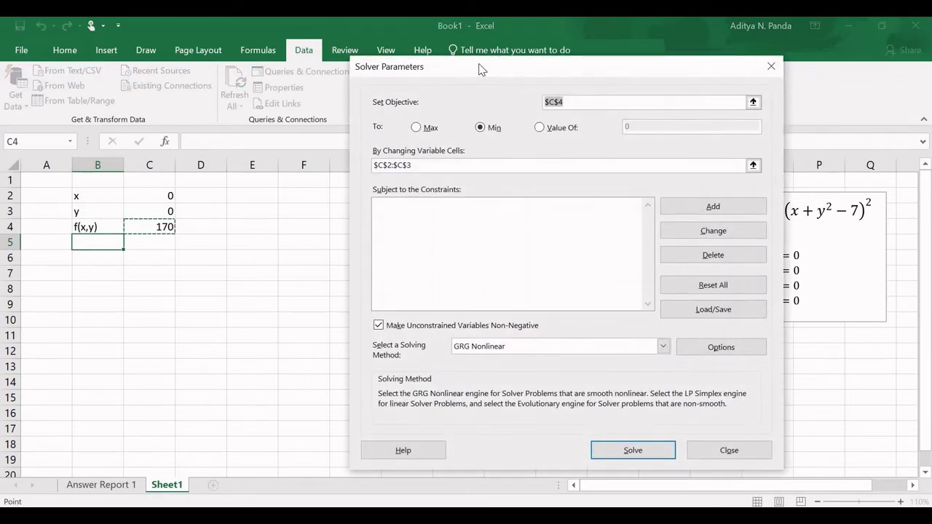
drag(480, 70, 392, 73)
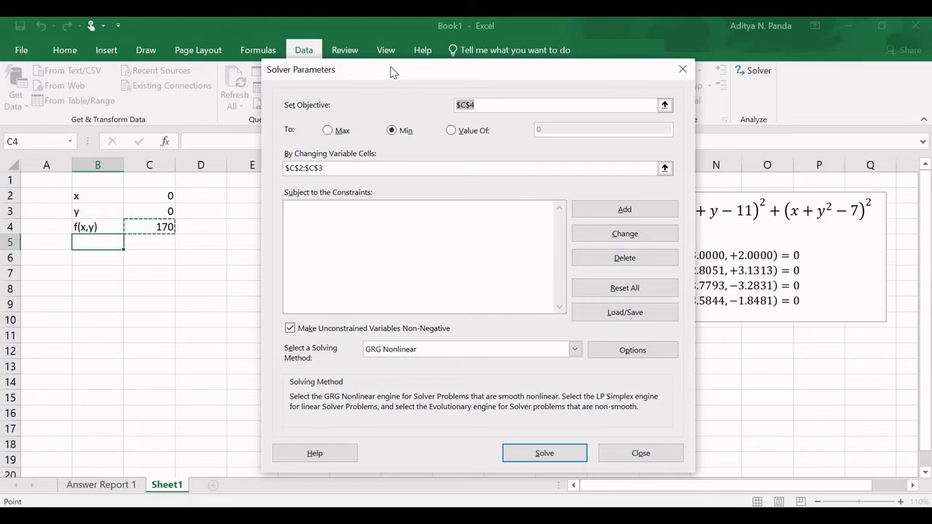
key(BackSpace)
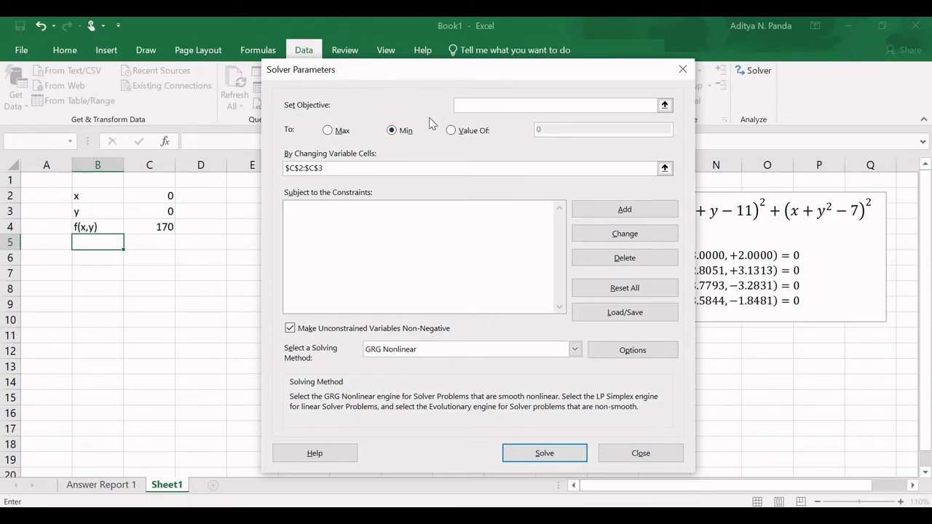
click(153, 227)
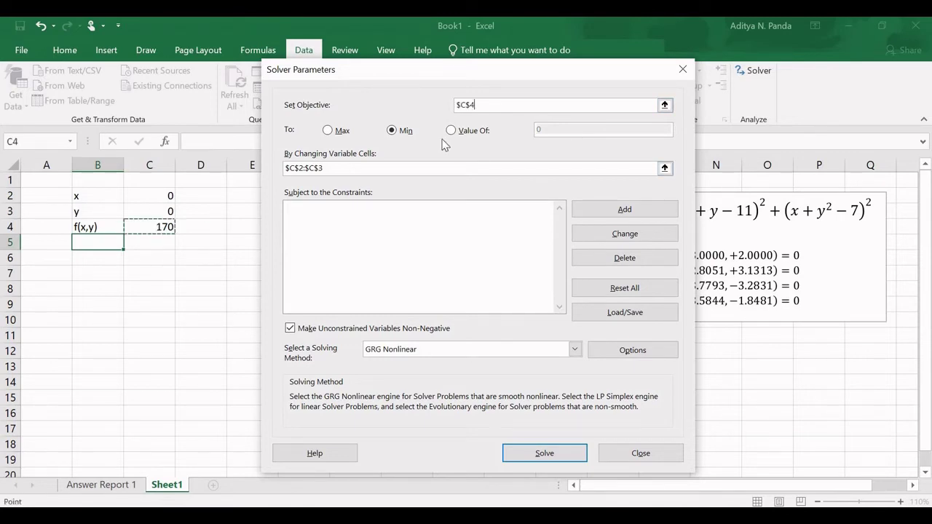
Replace the Solver variable cells reference with the range C2:C3
click(348, 168)
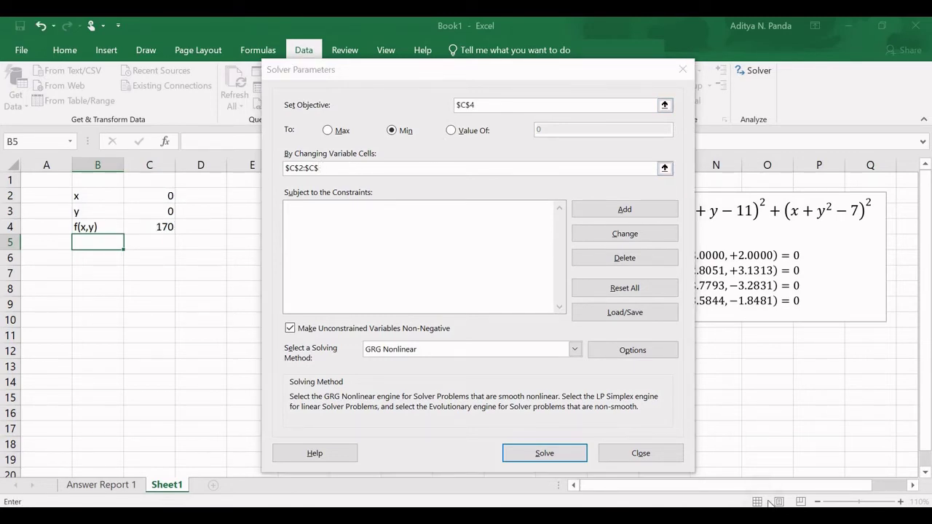
key(ctrl+a)
key(BackSpace)
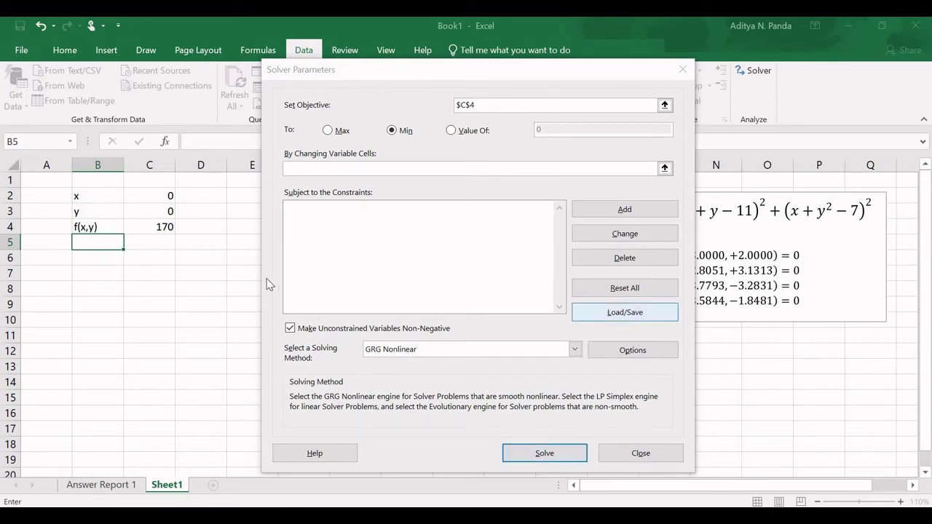
click(146, 195)
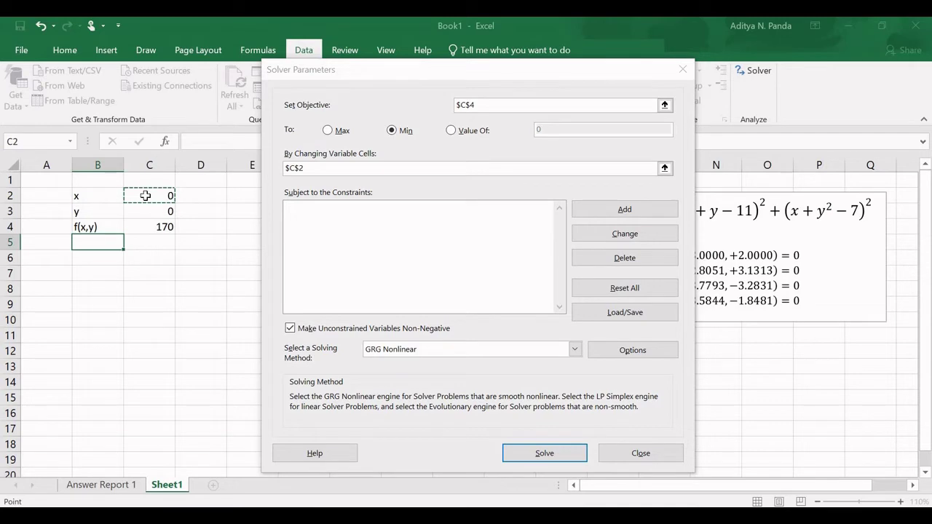
drag(146, 195, 145, 211)
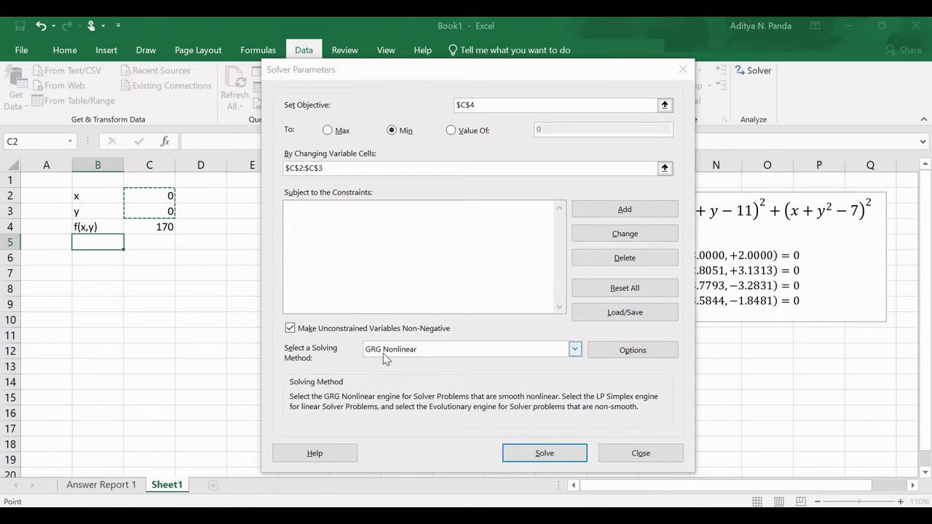
Run Solver on the new function and keep the solution with an Answer report
click(543, 454)
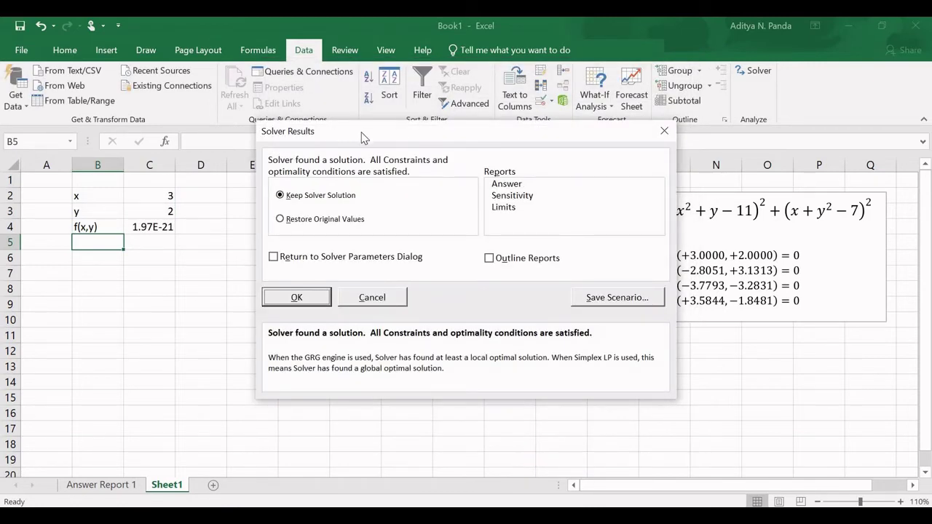
drag(363, 139, 304, 199)
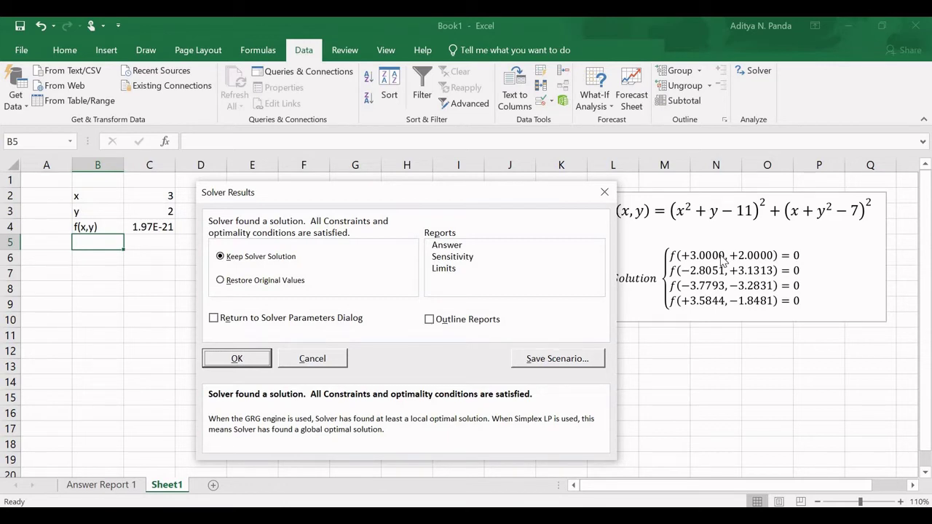
click(446, 245)
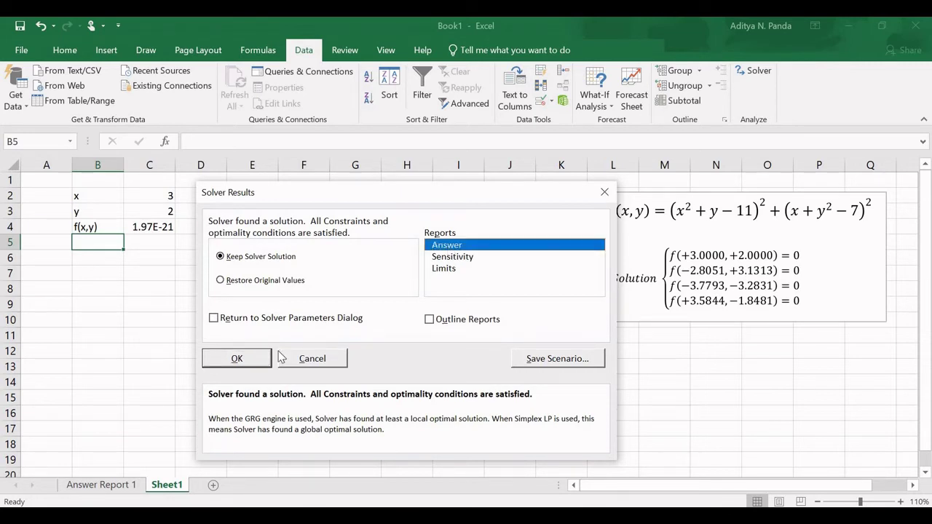
click(238, 360)
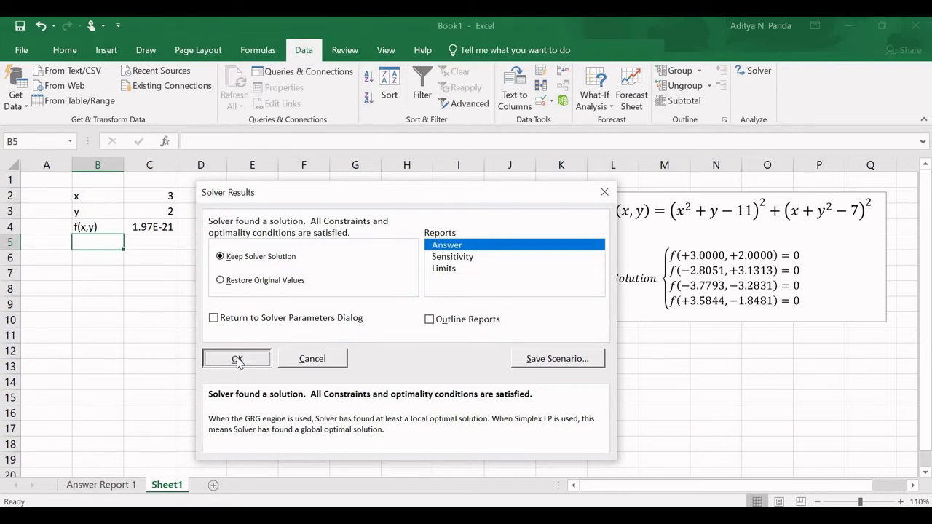
Accept the Solver solution with its Answer report and review the objective and variable cells in Answer Report 2
click(237, 360)
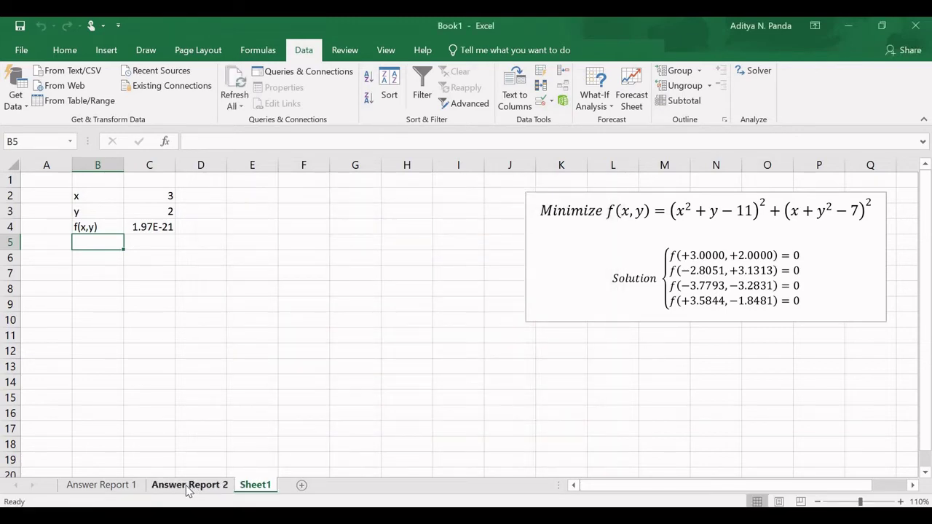
click(188, 487)
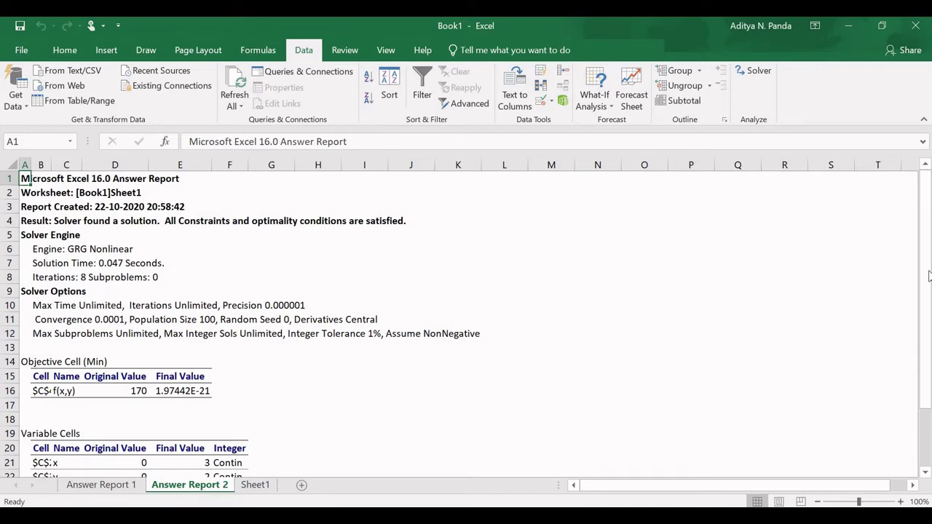
drag(926, 269, 925, 327)
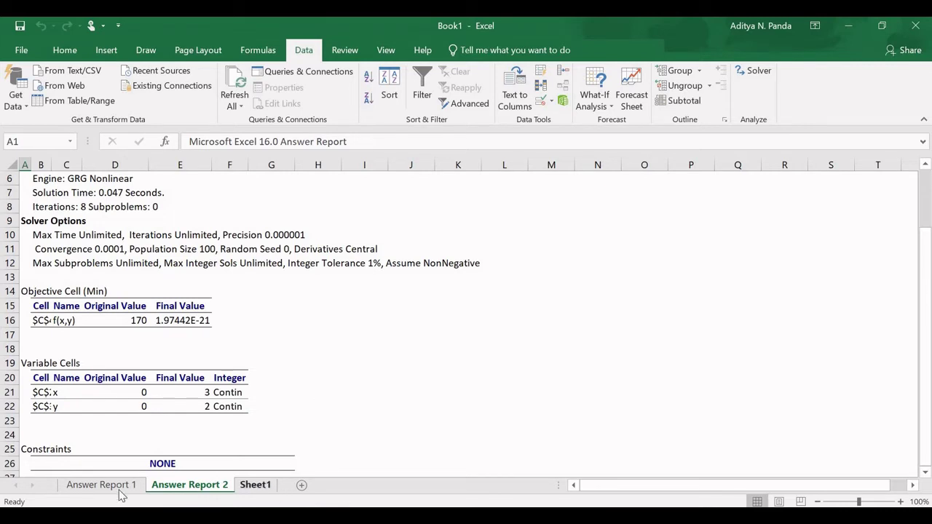
Set the starting values on Sheet1 to -5 for x in C2 and -5 for y in C3
click(256, 485)
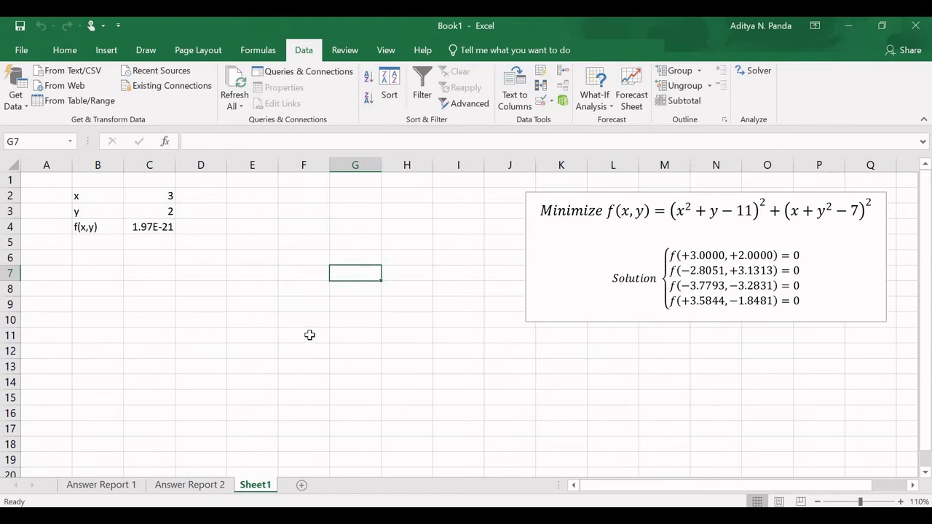
click(145, 191)
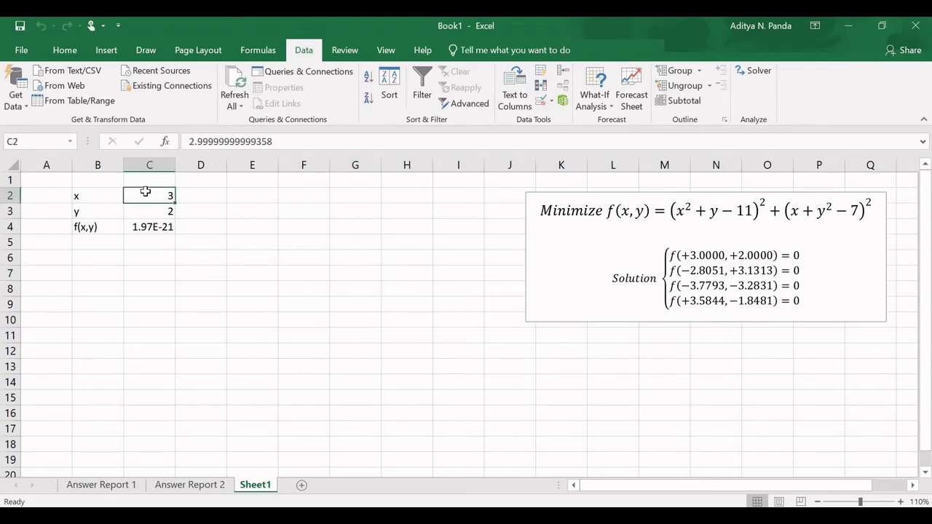
text(-5)
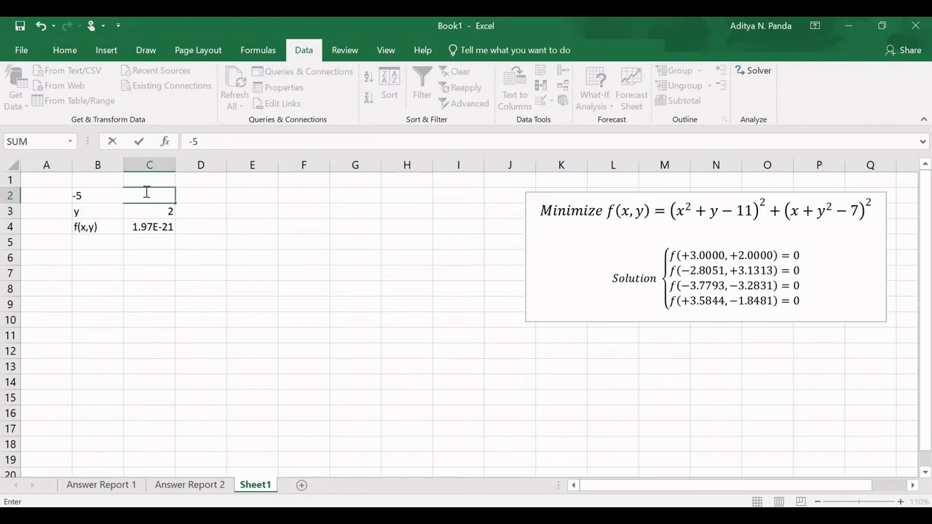
key(Return)
text(-5)
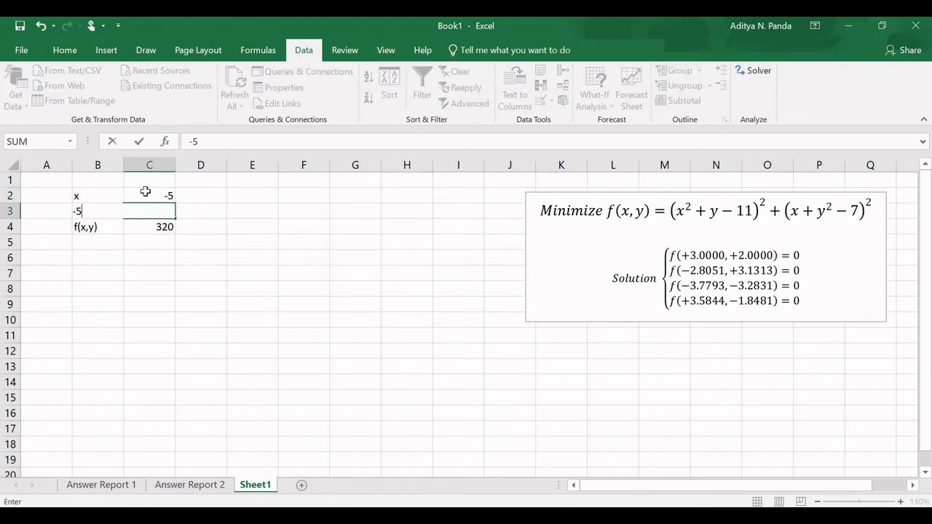
click(234, 300)
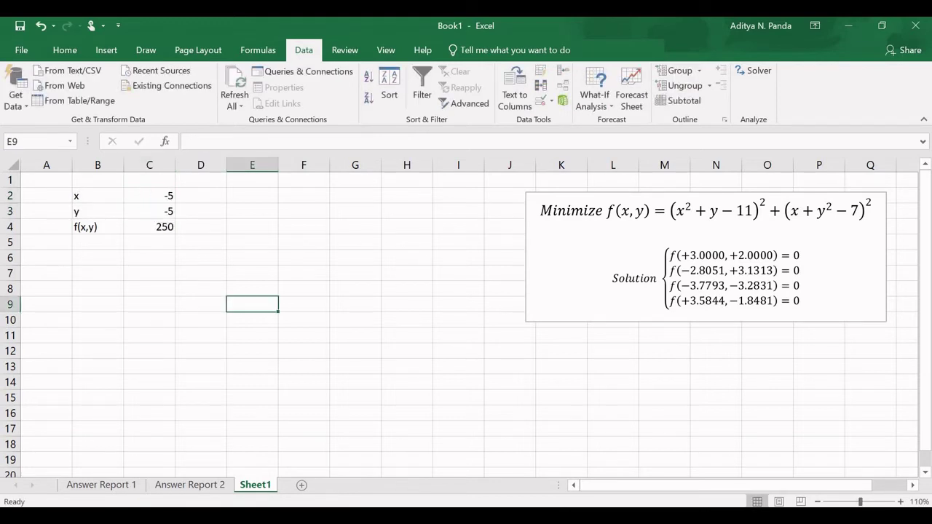
Allow negative values for Solver's unconstrained variables, solve from the (-5, -5) starting point and keep the solution
click(751, 75)
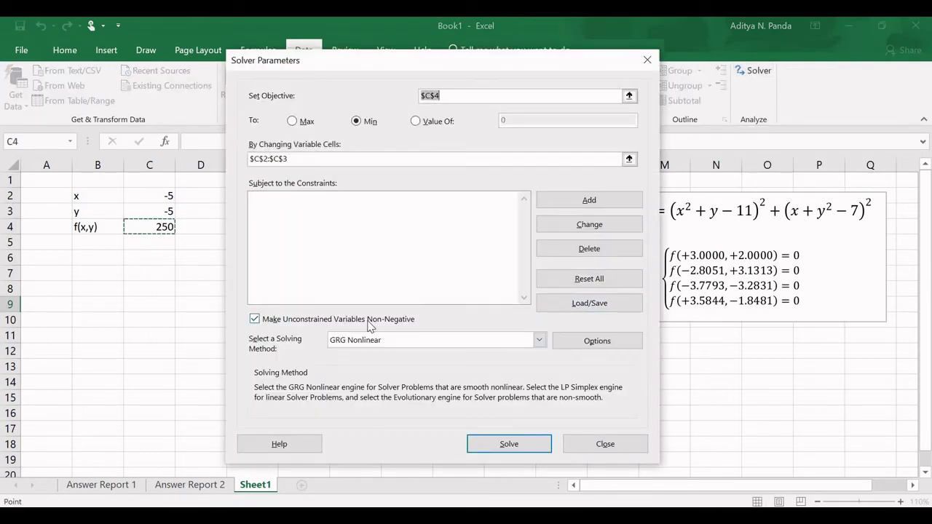
click(254, 319)
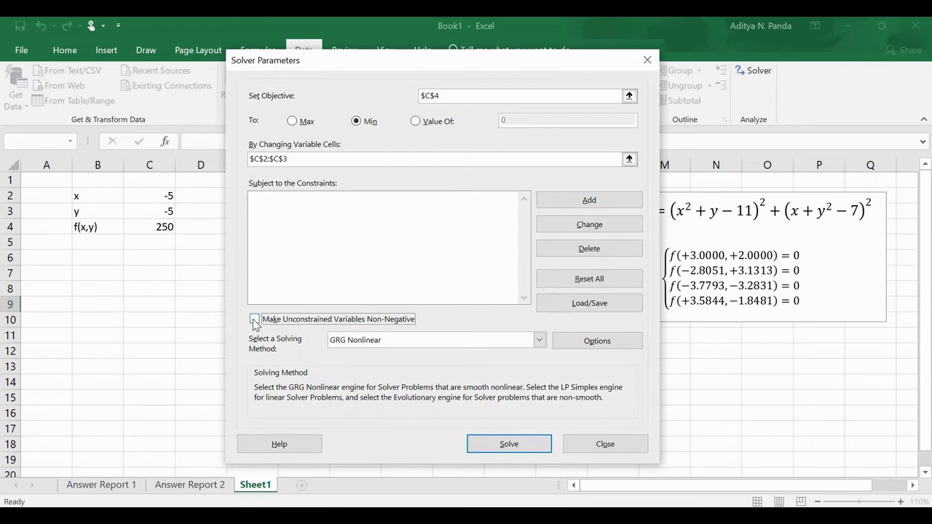
click(508, 444)
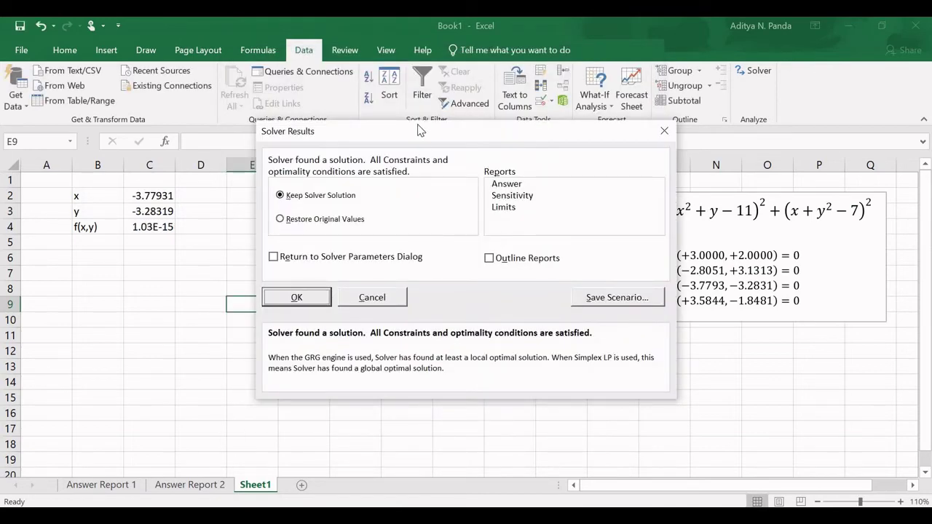
drag(418, 133, 355, 231)
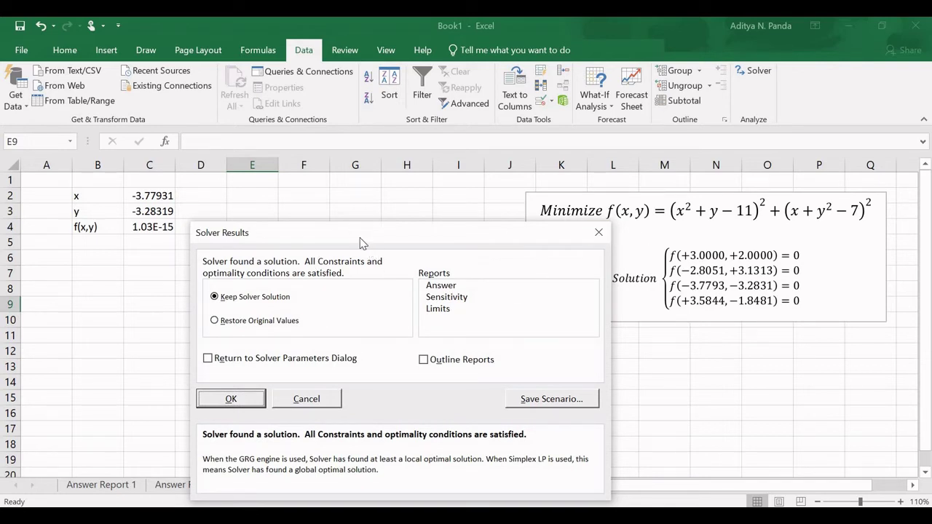
drag(361, 243, 373, 188)
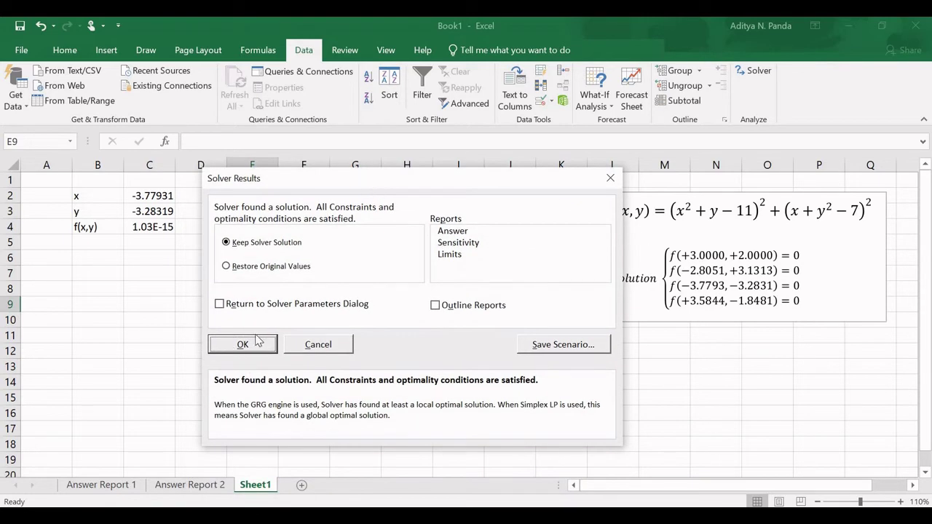
key(Return)
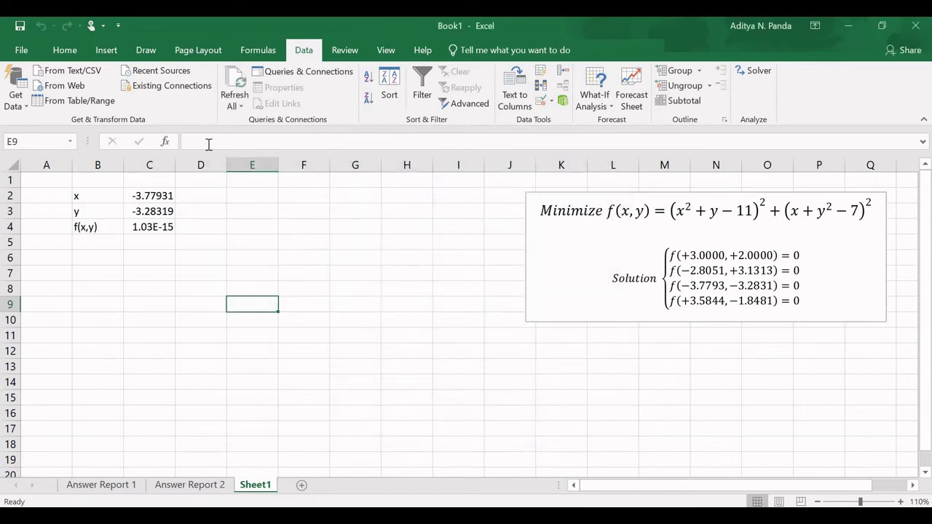
Change the starting values to 5 for x in C2 and -5 for y in C3
click(157, 195)
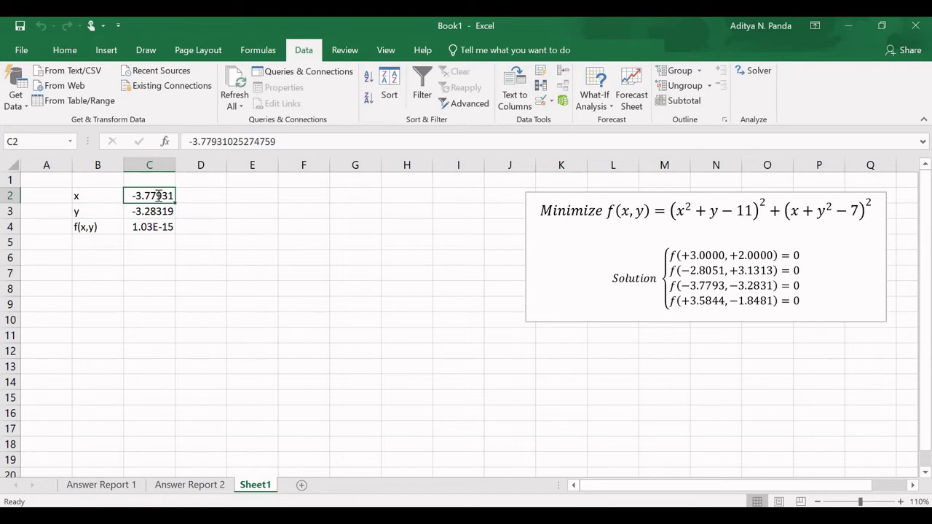
text(5)
key(Return)
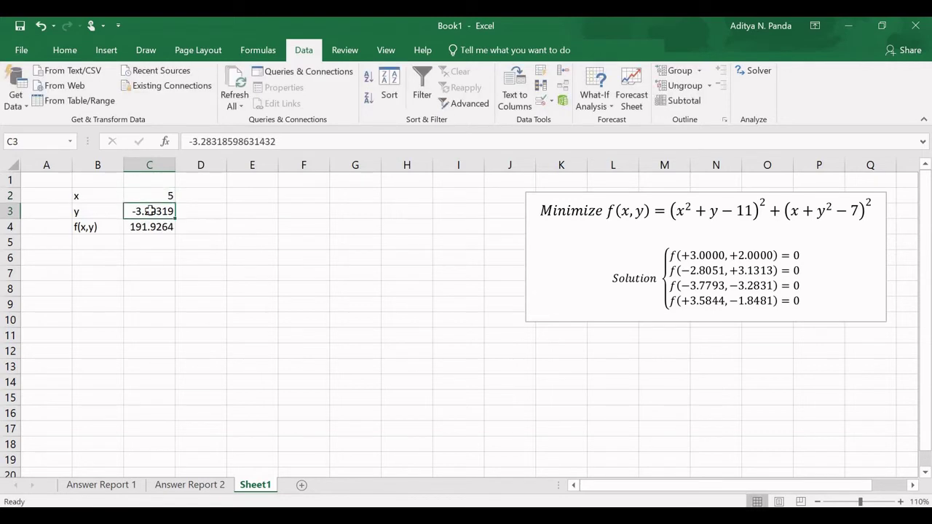
double_click(149, 211)
text(-5)
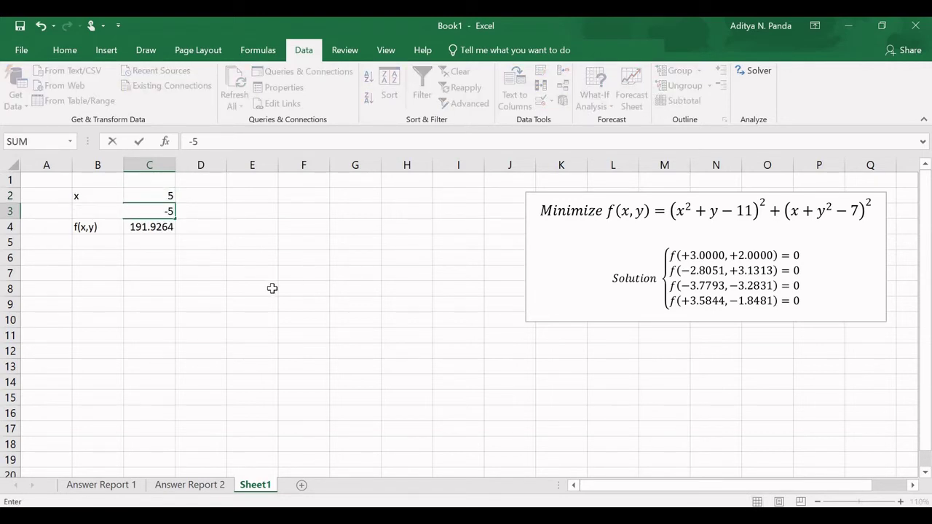
click(269, 289)
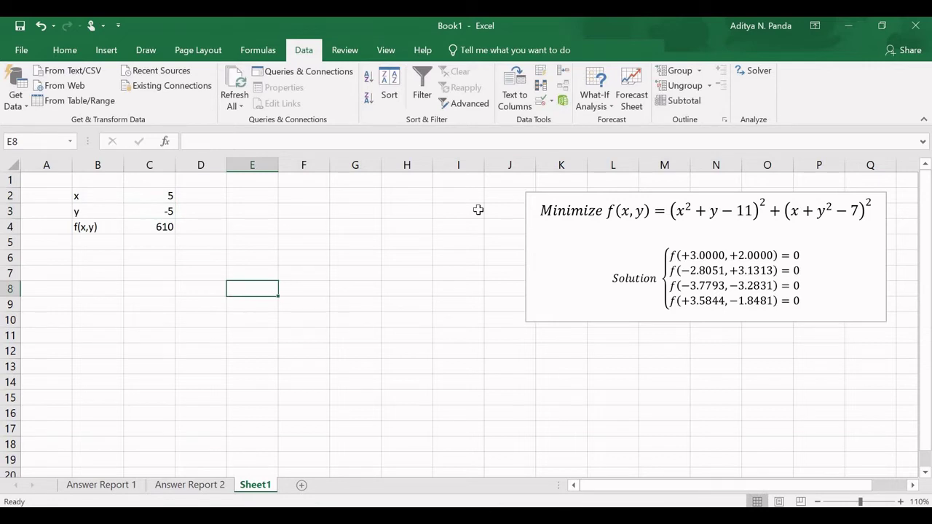
Run Solver with the existing settings from the (5, -5) starting point and keep the solution
click(755, 73)
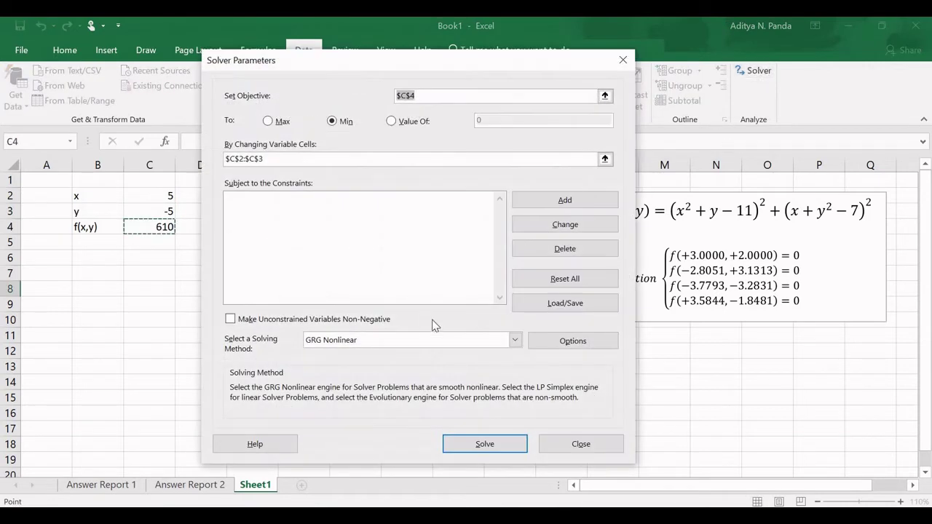
click(470, 444)
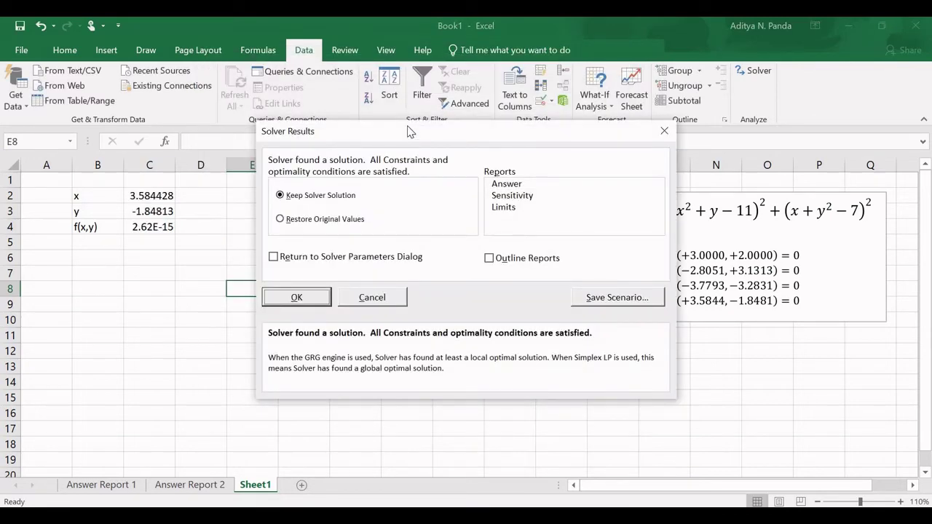
drag(409, 132, 350, 202)
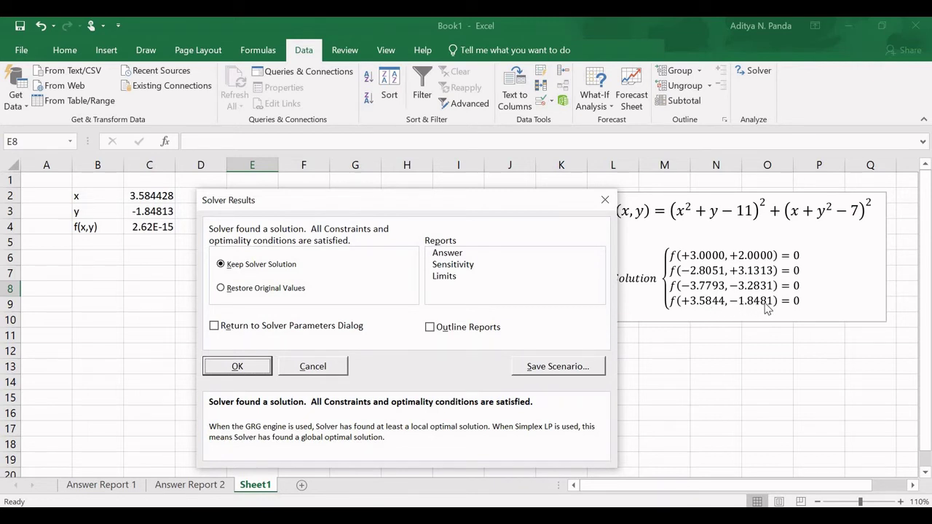
click(238, 365)
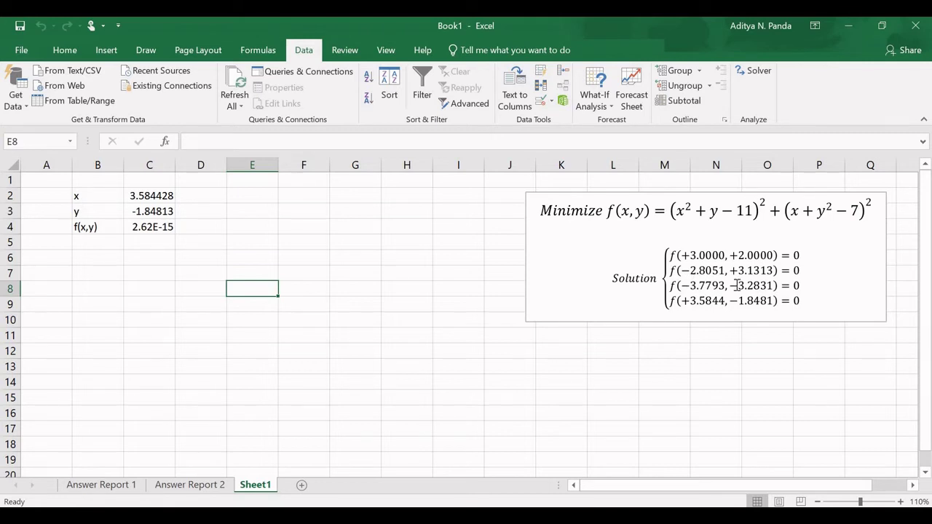
Change the starting values to -5 for x in C2 and 5 for y in C3
click(150, 196)
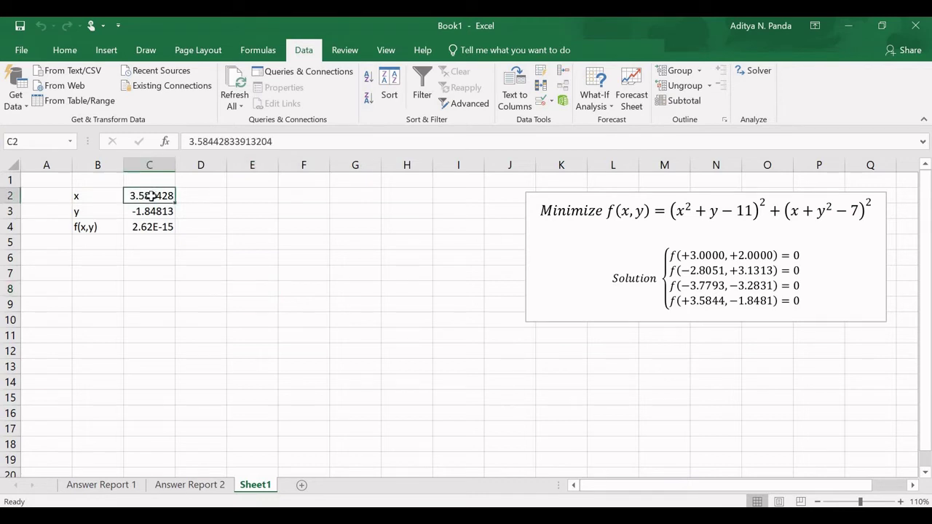
text(05)
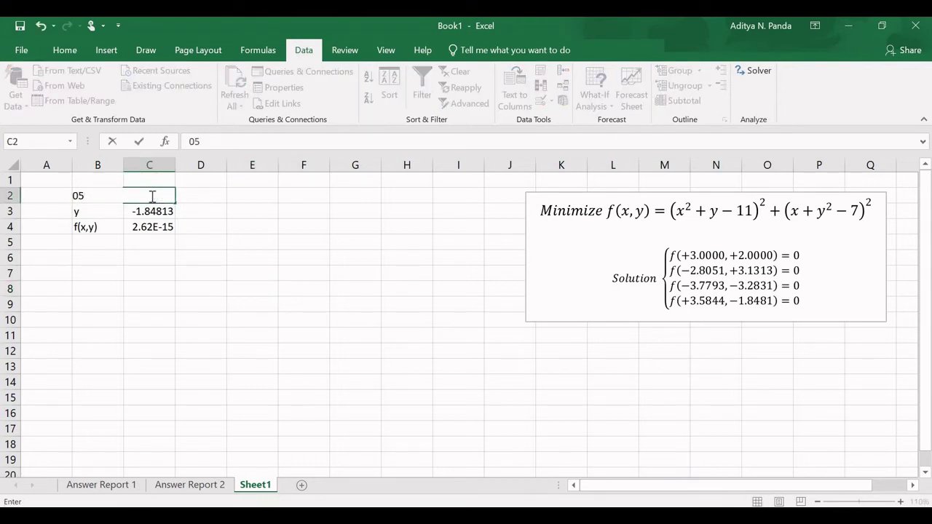
click(235, 247)
click(150, 195)
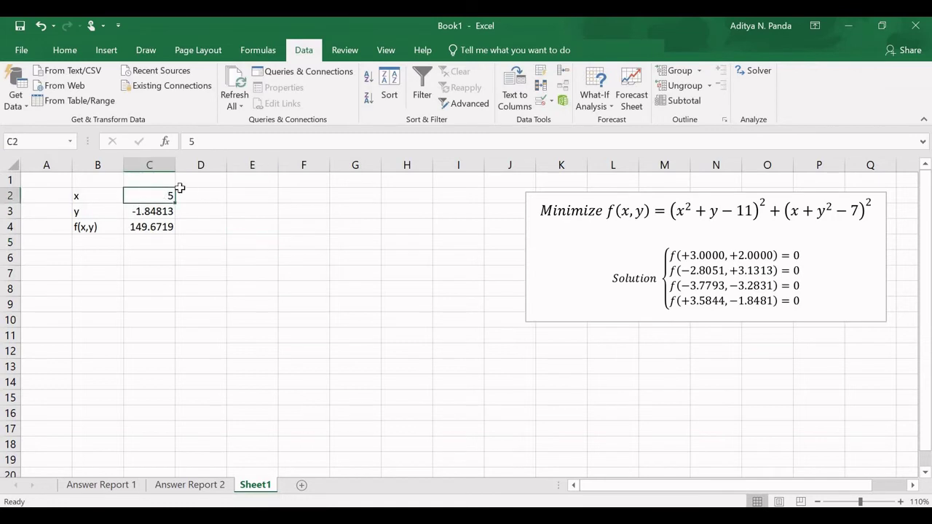
text(-5)
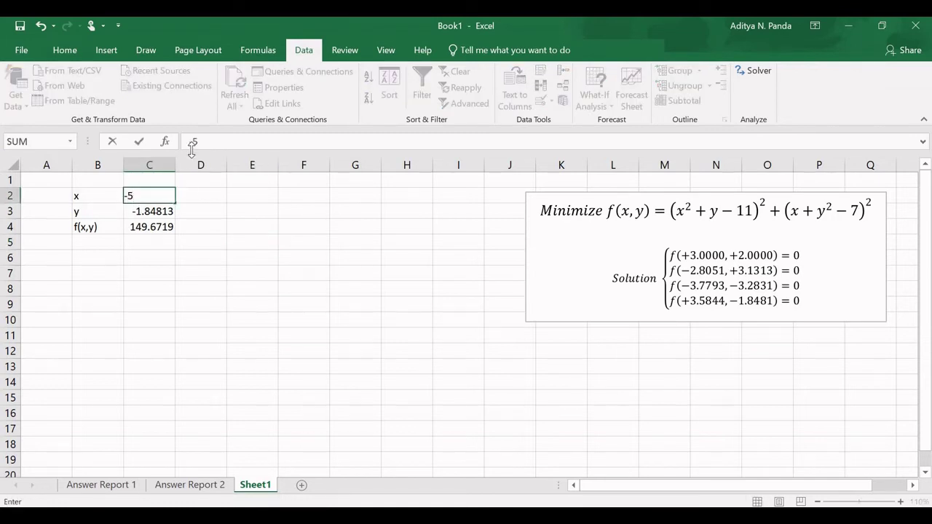
key(Return)
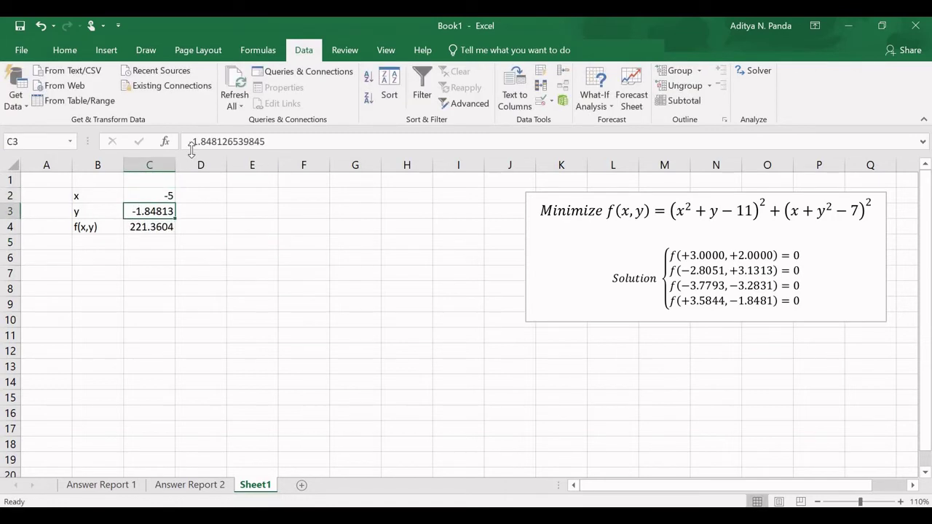
triple_click(191, 143)
text(5)
click(240, 256)
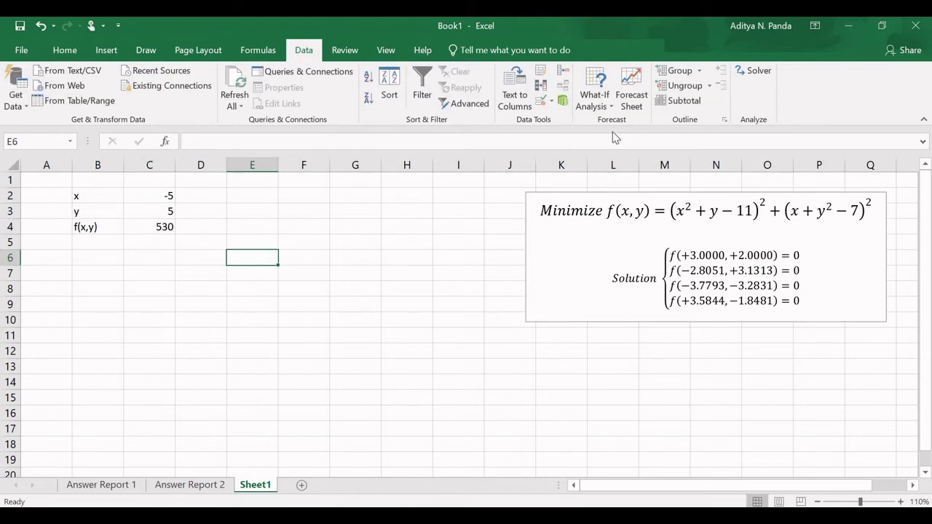
Run Solver with the existing settings from the (-5, 5) starting point and keep the solution
click(754, 71)
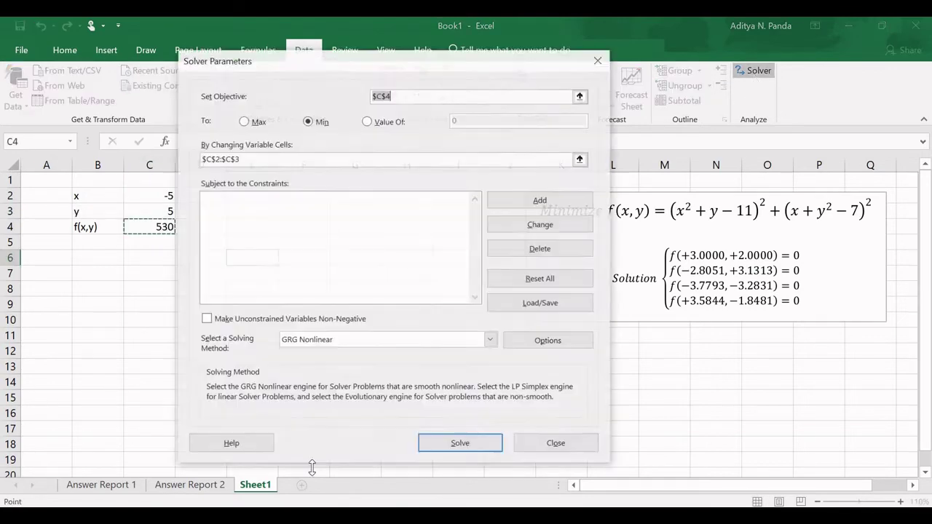
click(442, 445)
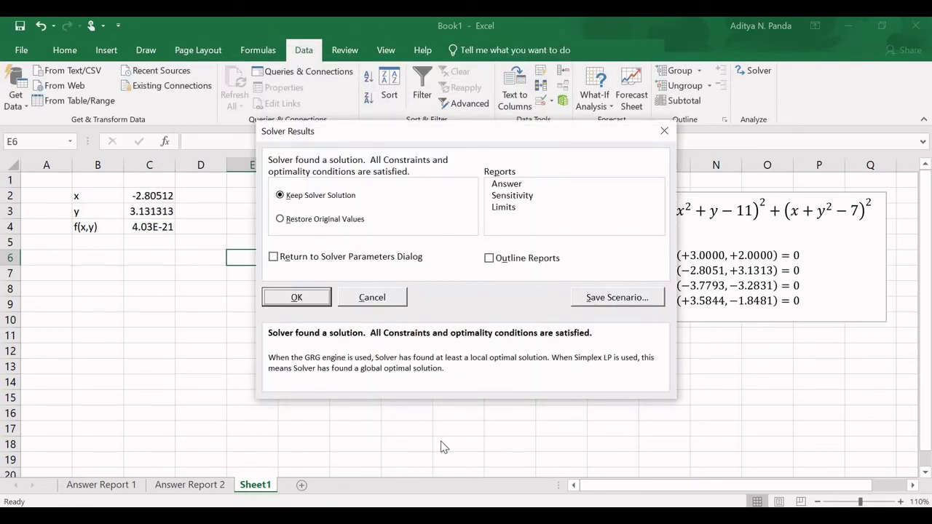
drag(400, 136, 337, 289)
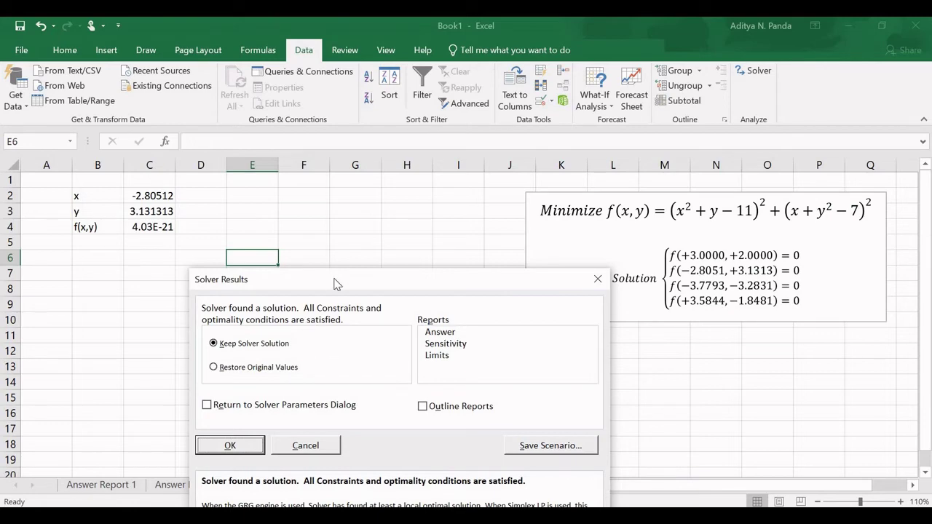
drag(333, 281, 331, 176)
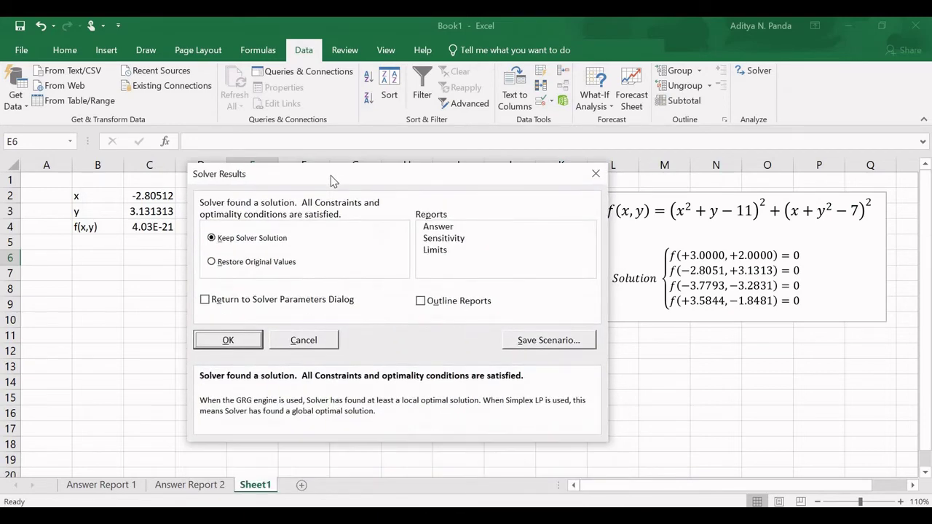
click(239, 340)
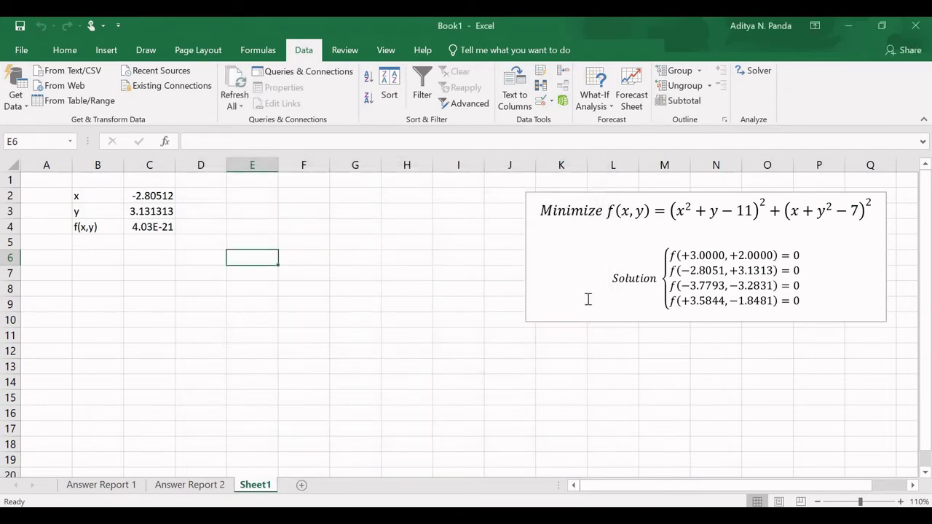
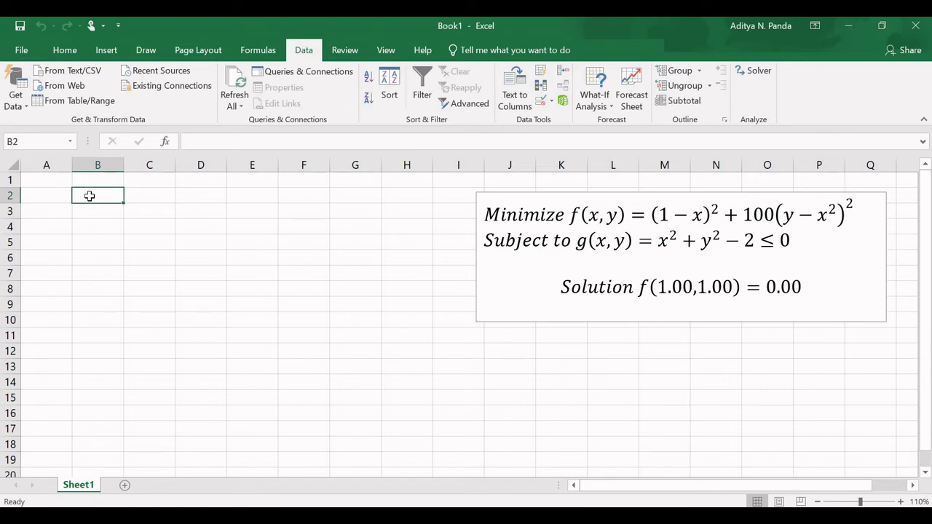
Label cells B2 and B3 as x and y, and enter starting values of 0 in C2 and C3
text(x)
key(Return)
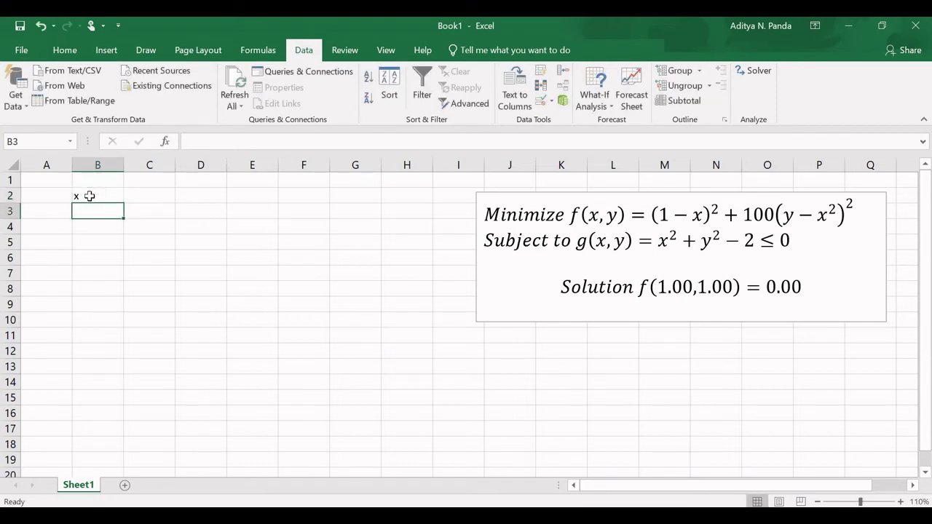
text(y)
click(89, 195)
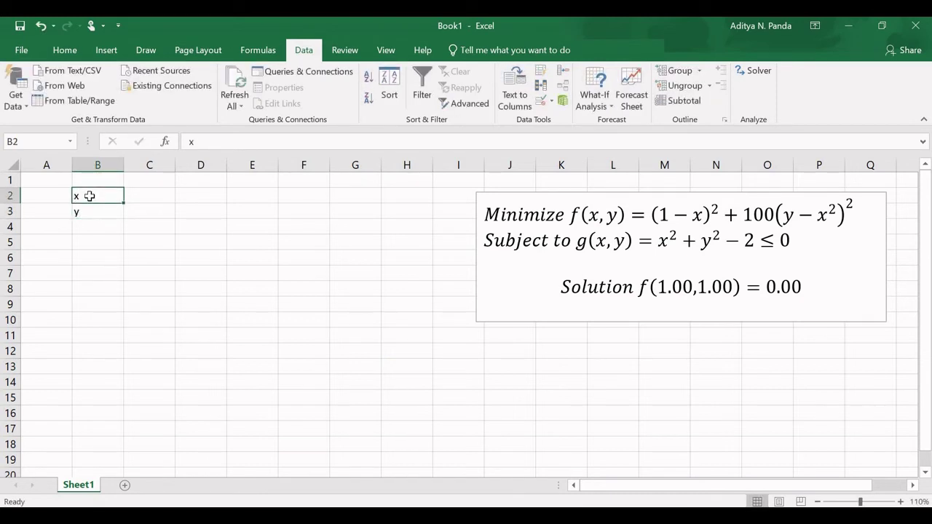
key(Right)
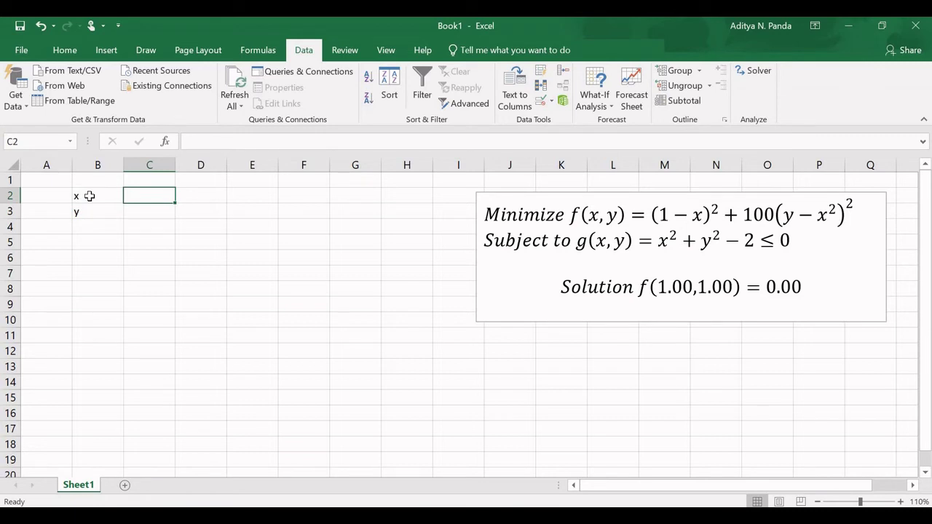
text(0)
key(Return)
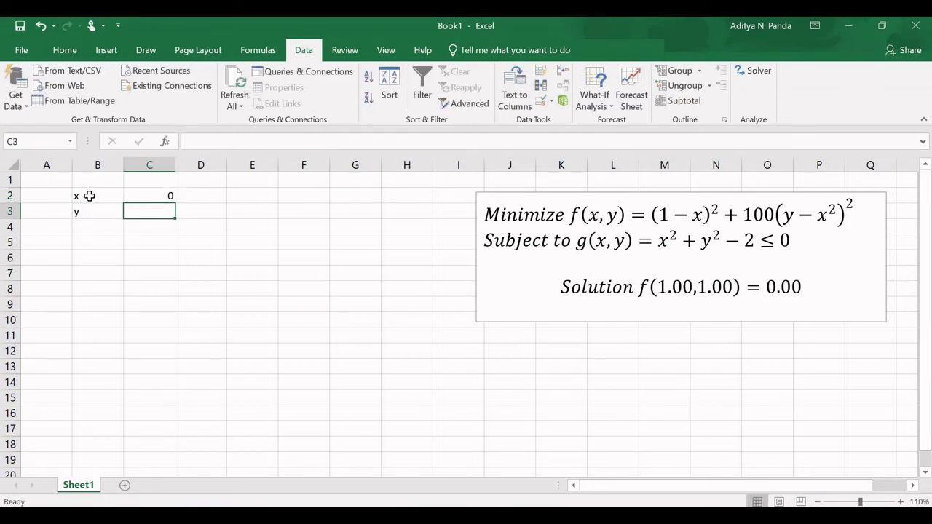
text(0)
key(Return)
Label cell B4 as f(x,y) for the objective function
key(Left)
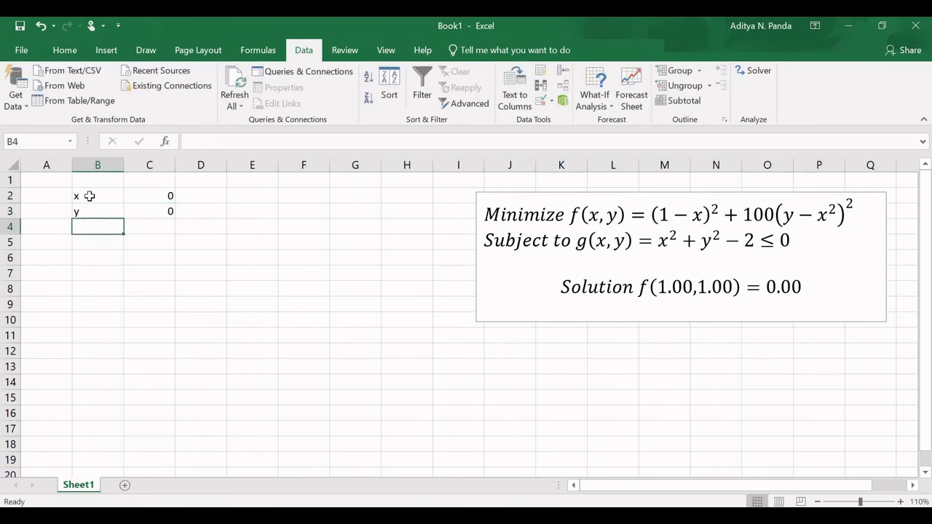
text(f)
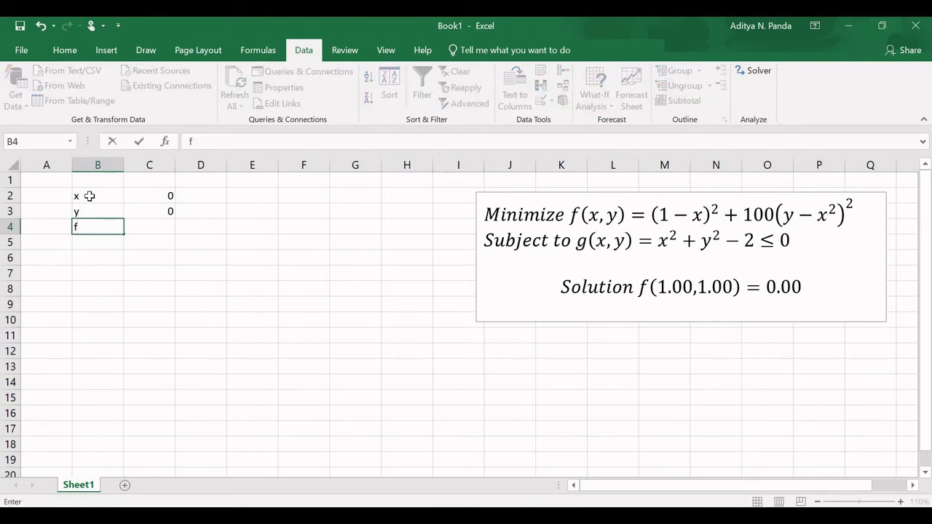
text((x,y))
key(Tab)
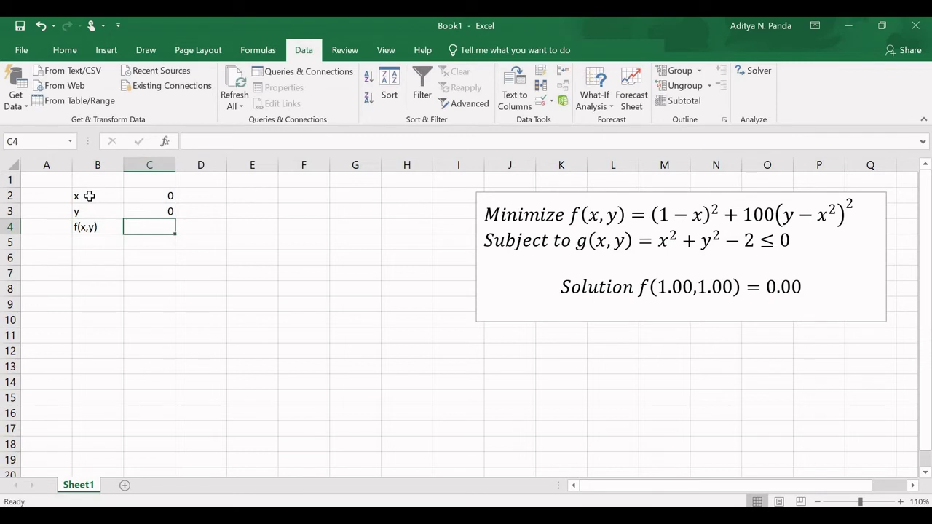
Enter the objective formula =(1-C2)^2+100*(C3-C2^2)^2 in cell C4
text(=()
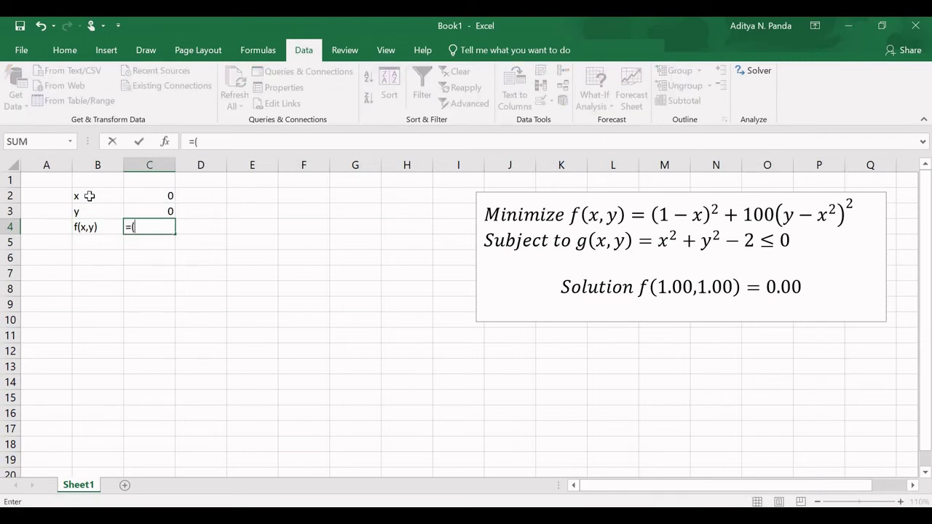
text(1-)
click(147, 193)
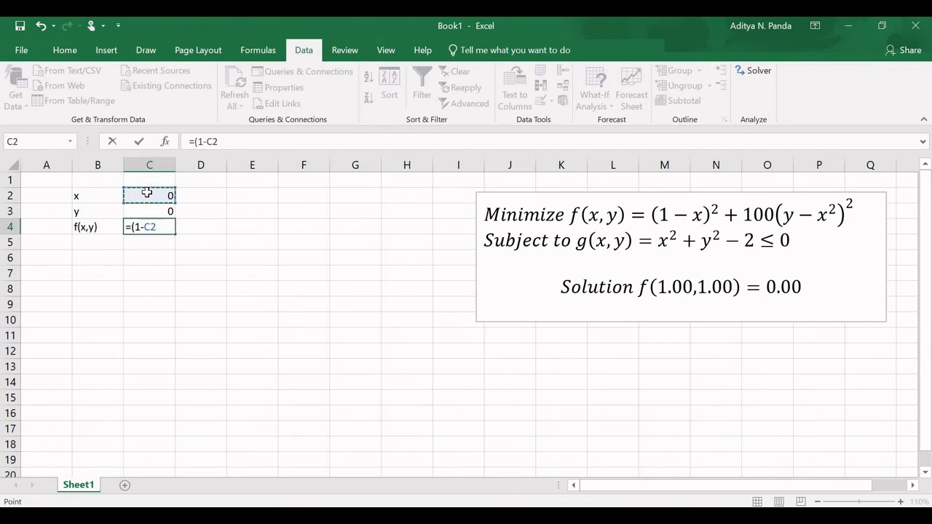
text()^2)
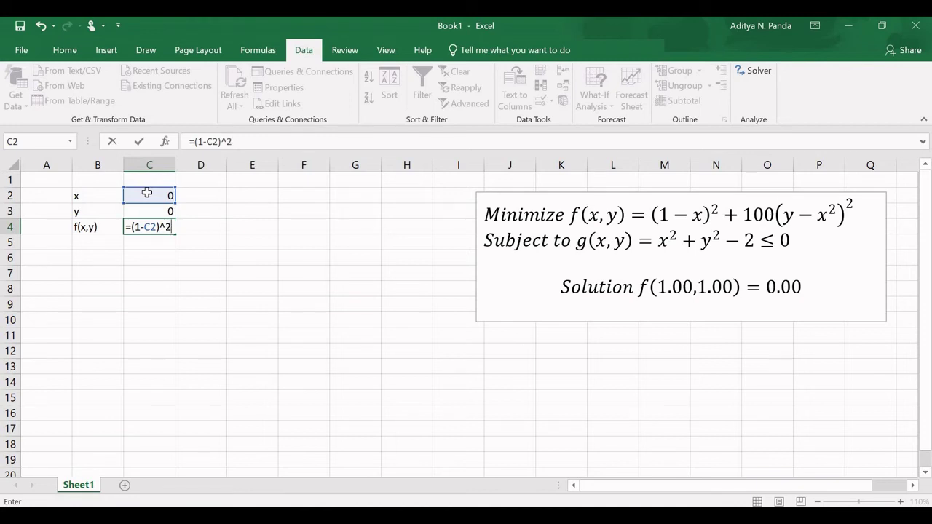
text(+100*()
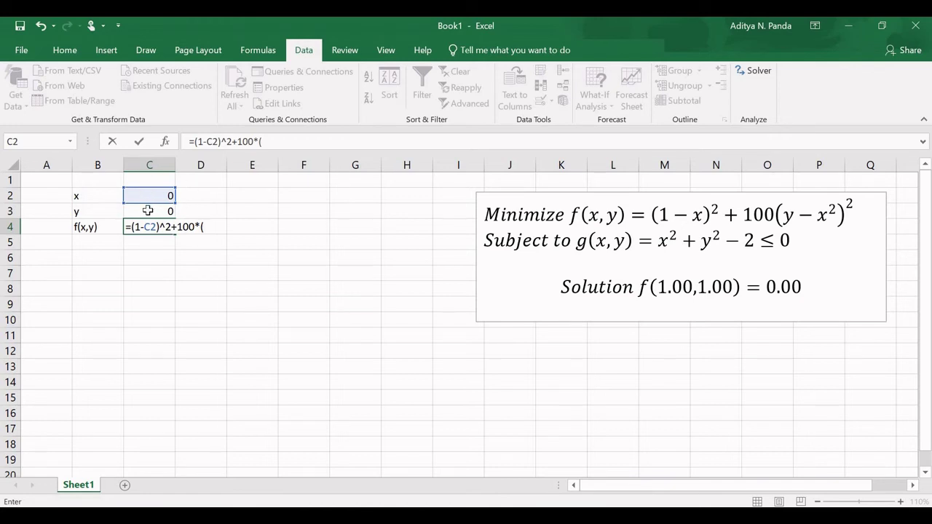
click(148, 210)
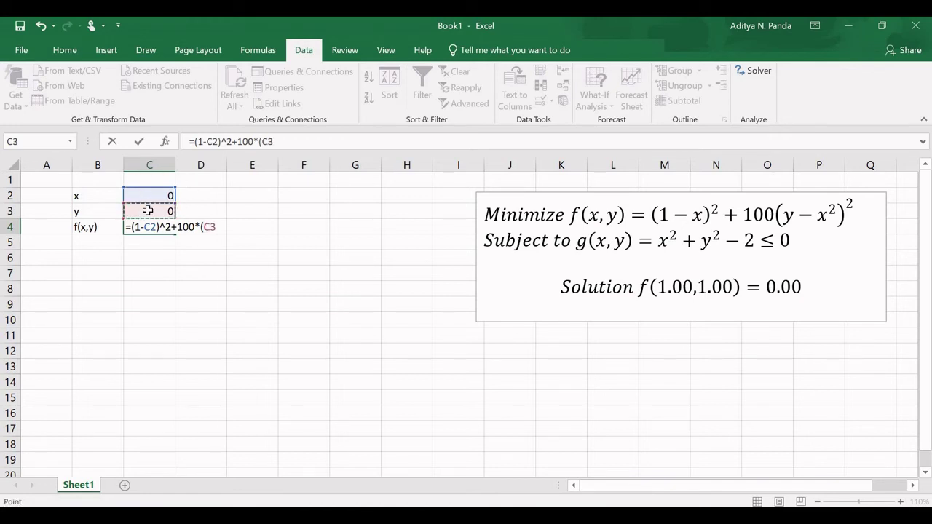
text(-)
click(147, 195)
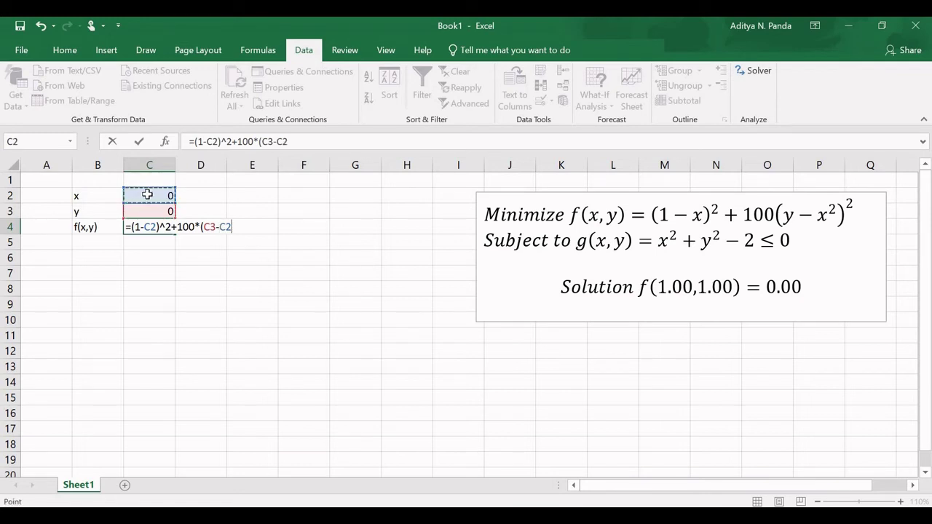
text(^2)^2)
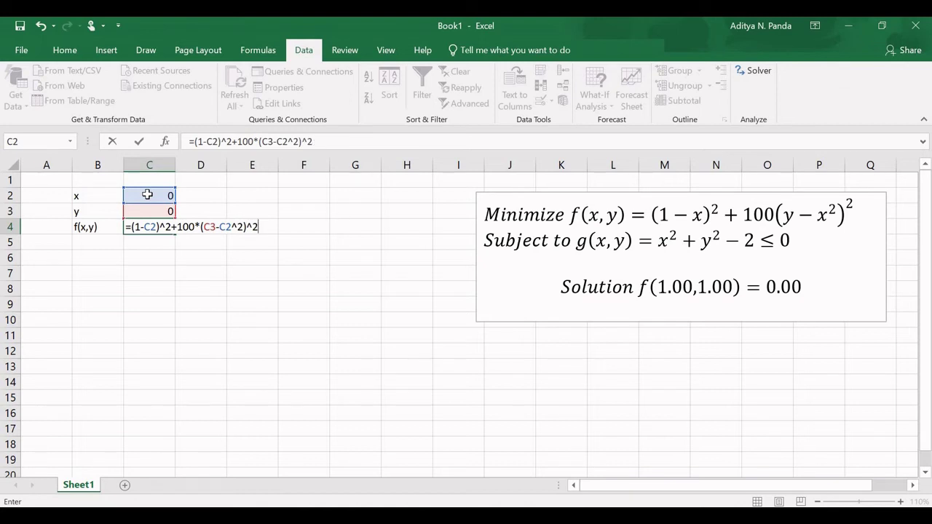
key(Return)
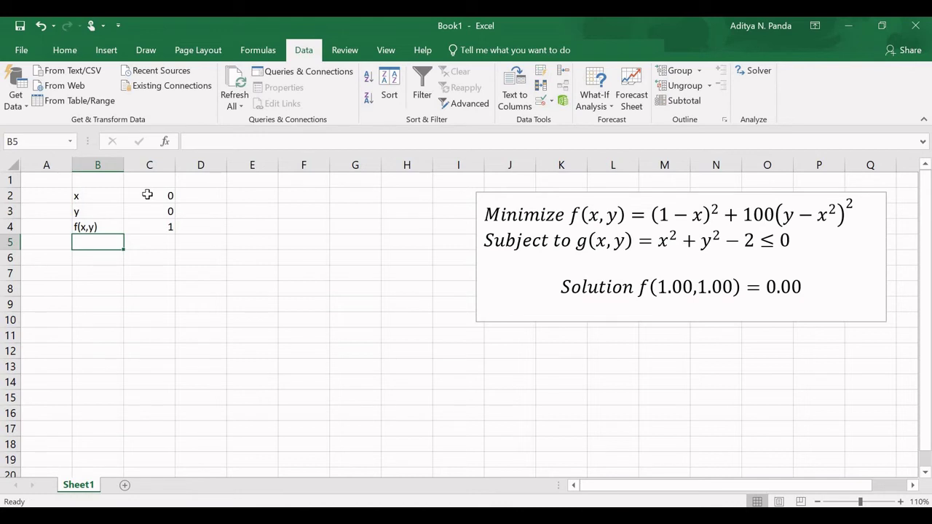
Label cell B5 as g(x,y) and enter the constraint formula =C2^2+C3^2-2 in C5
text(g)
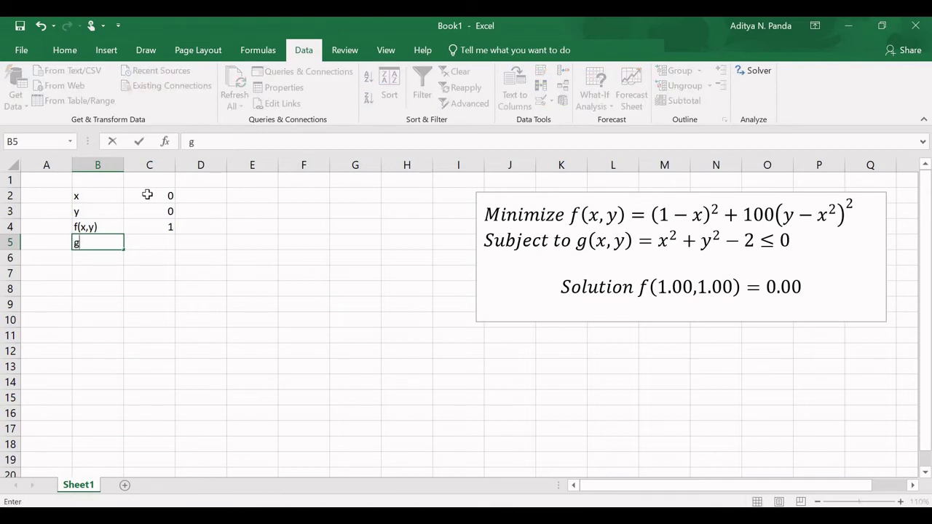
text((x,y))
key(Tab)
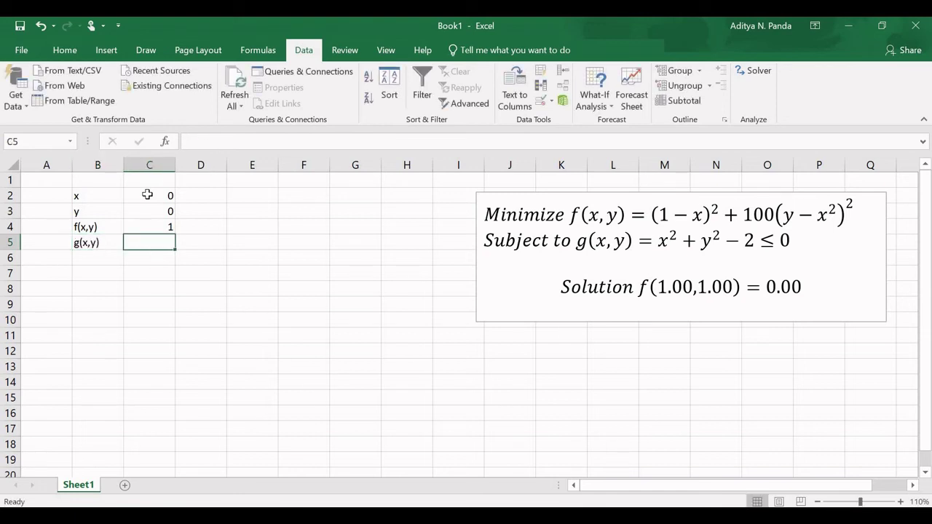
text(=)
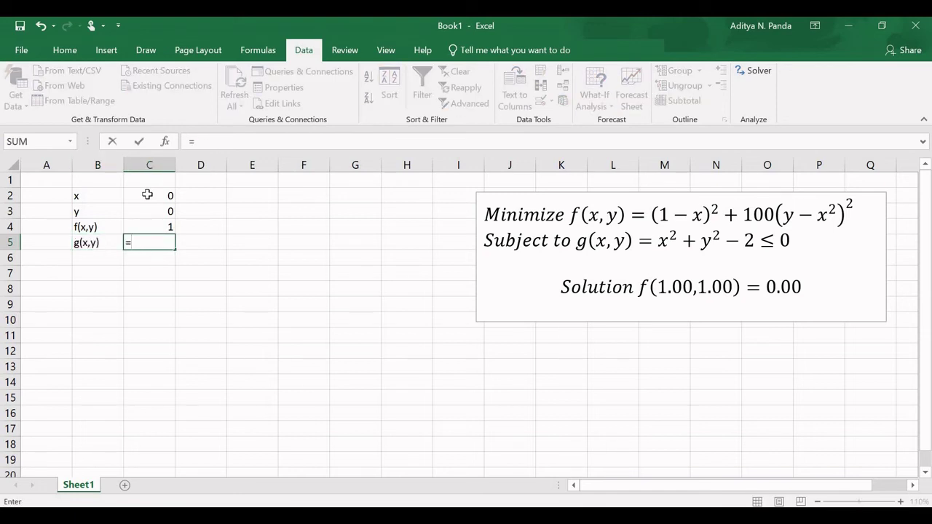
click(147, 195)
text(^)
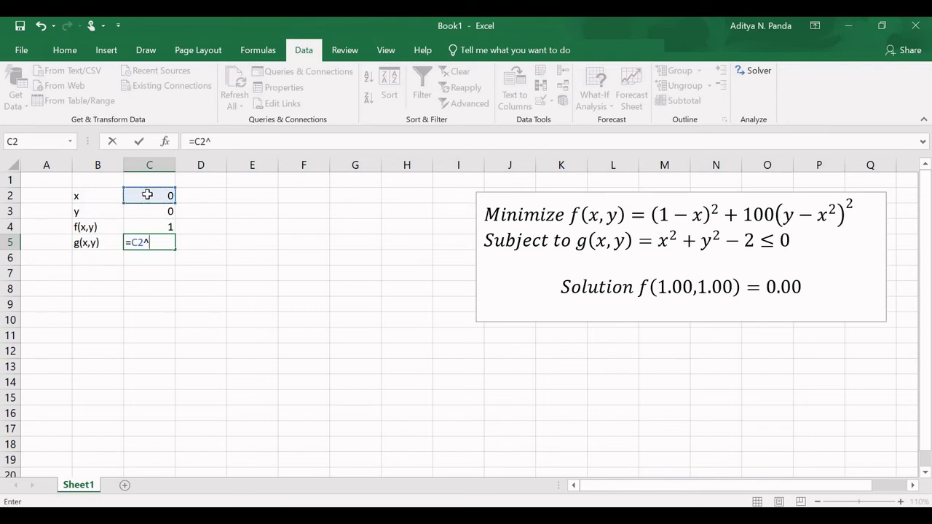
text(2+)
click(151, 210)
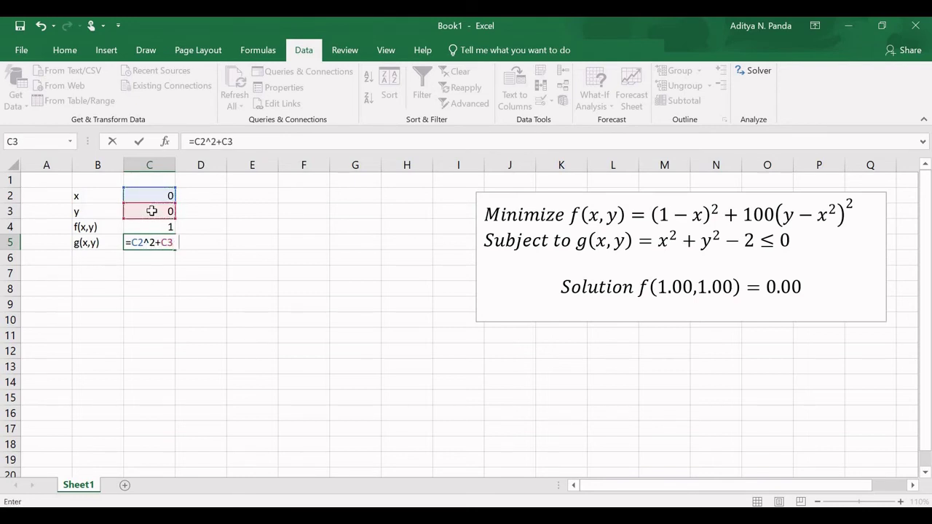
text(^2-2)
key(Return)
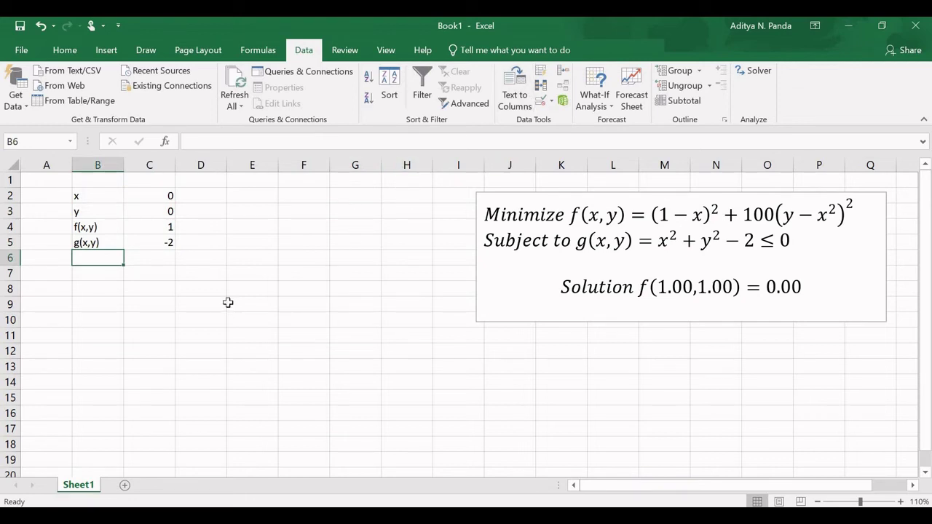
Set up Solver to minimize objective cell C4 by changing the variable cells C2:C3
click(759, 72)
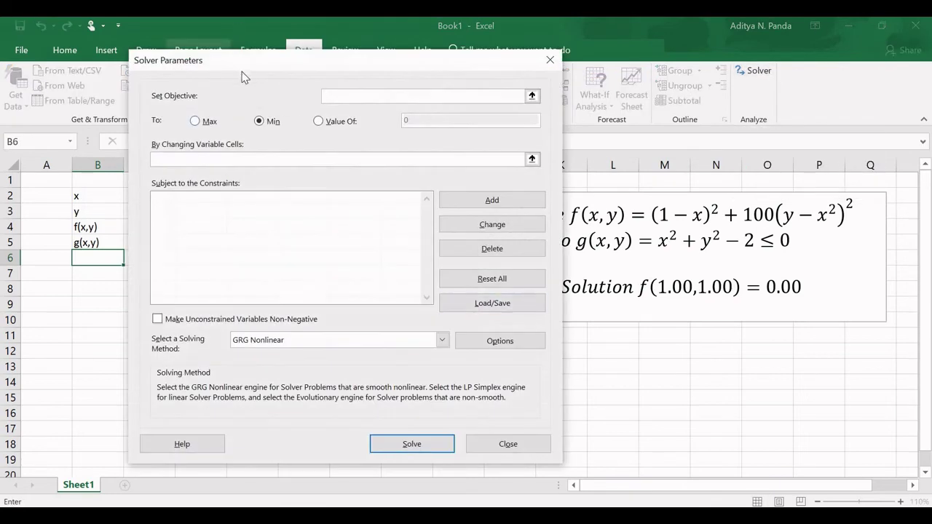
drag(252, 59, 518, 63)
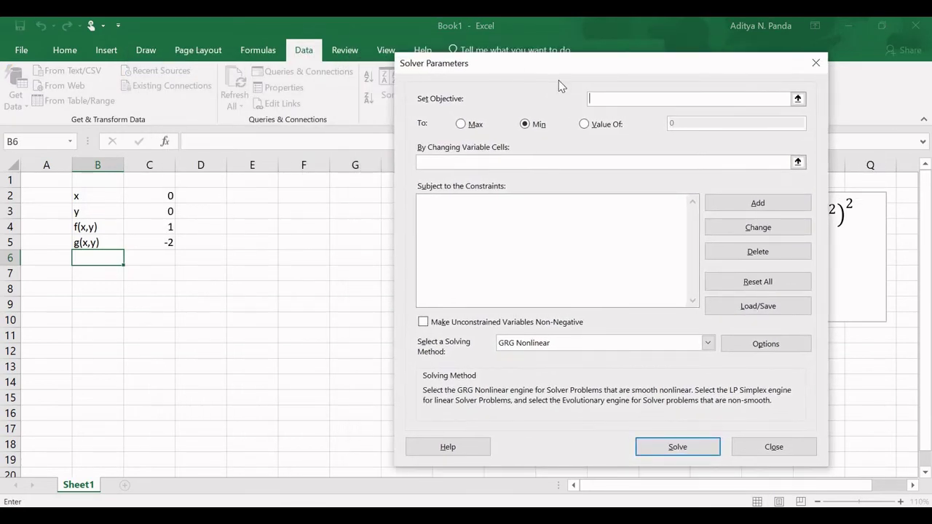
click(156, 227)
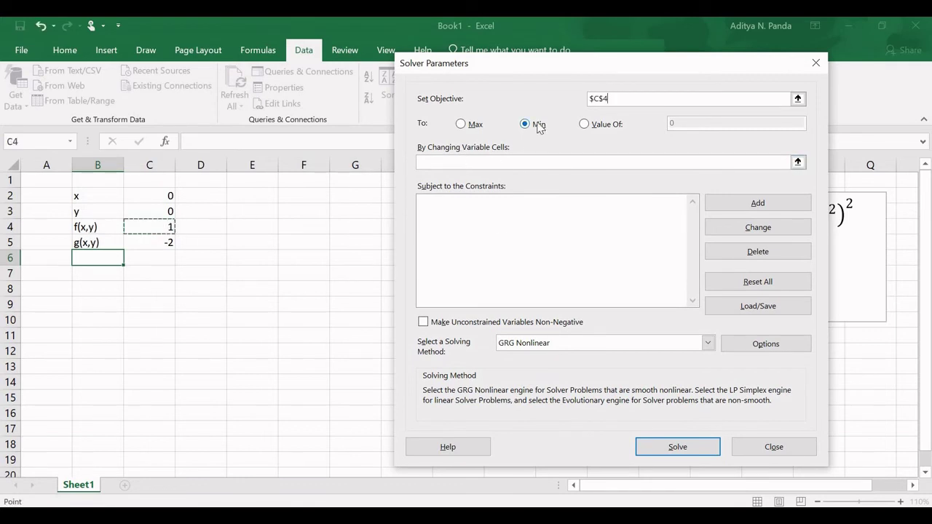
click(451, 162)
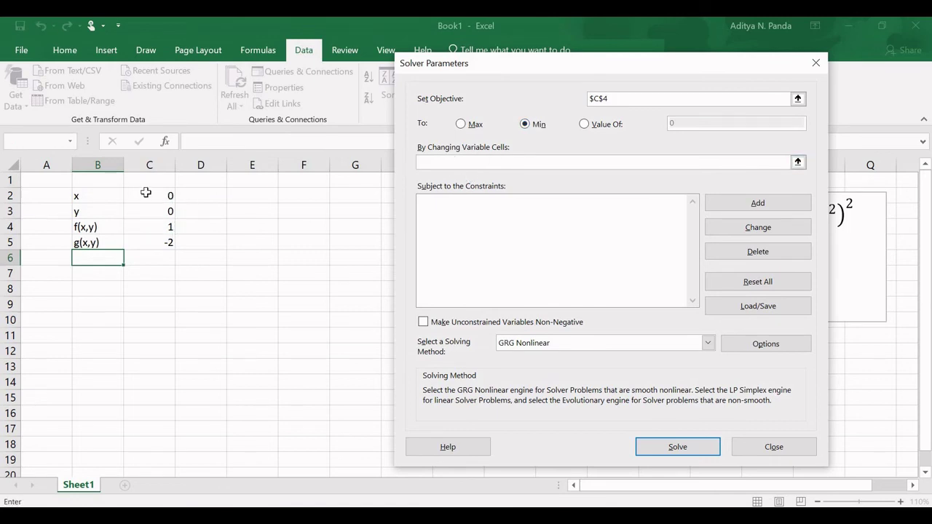
drag(145, 194, 147, 209)
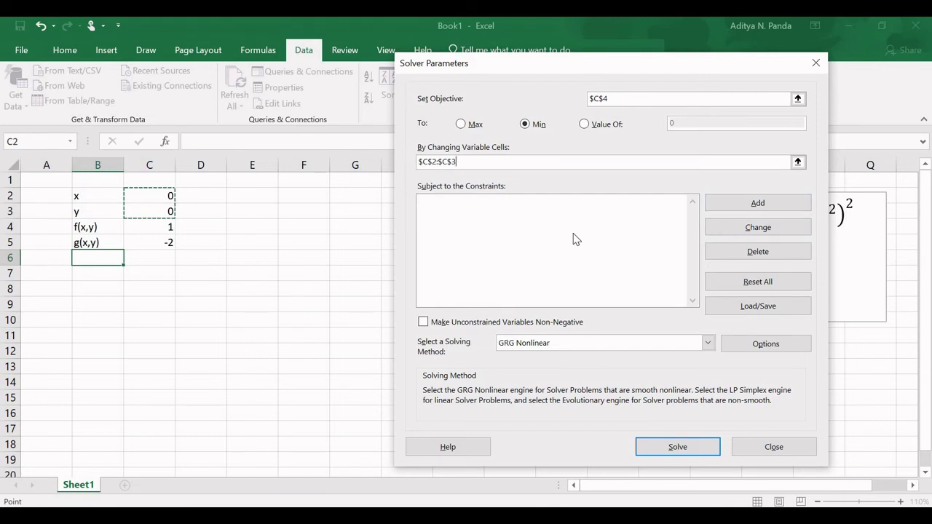
Add the Solver constraint that cell C5 is less than or equal to 0
click(757, 205)
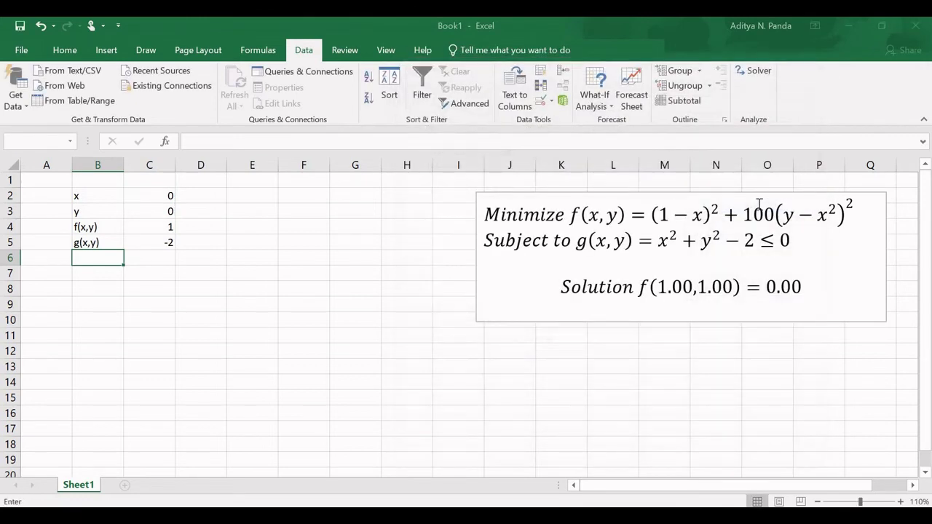
click(144, 243)
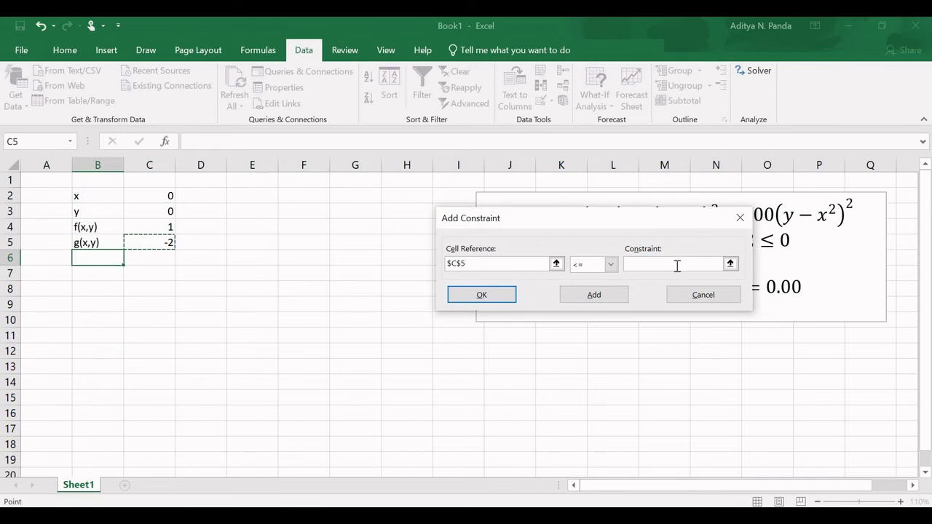
click(610, 264)
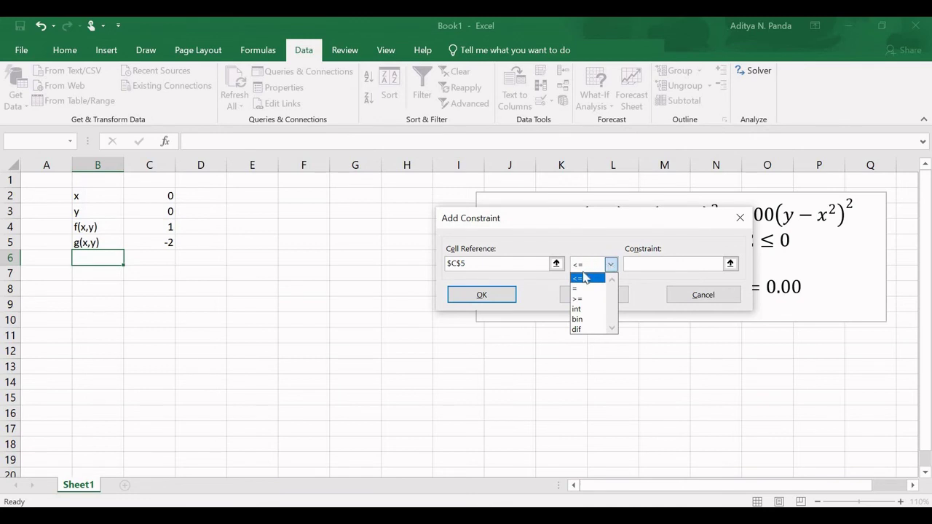
click(589, 278)
click(662, 265)
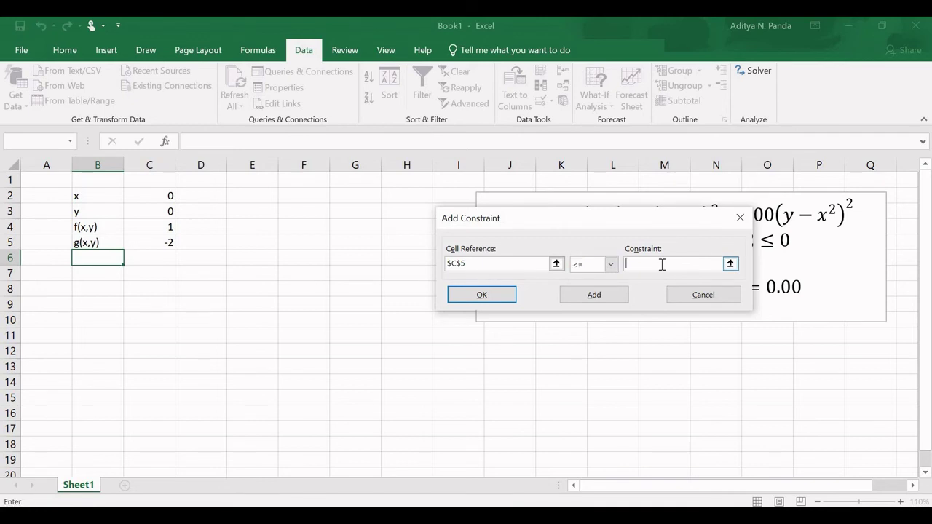
text(0)
click(584, 297)
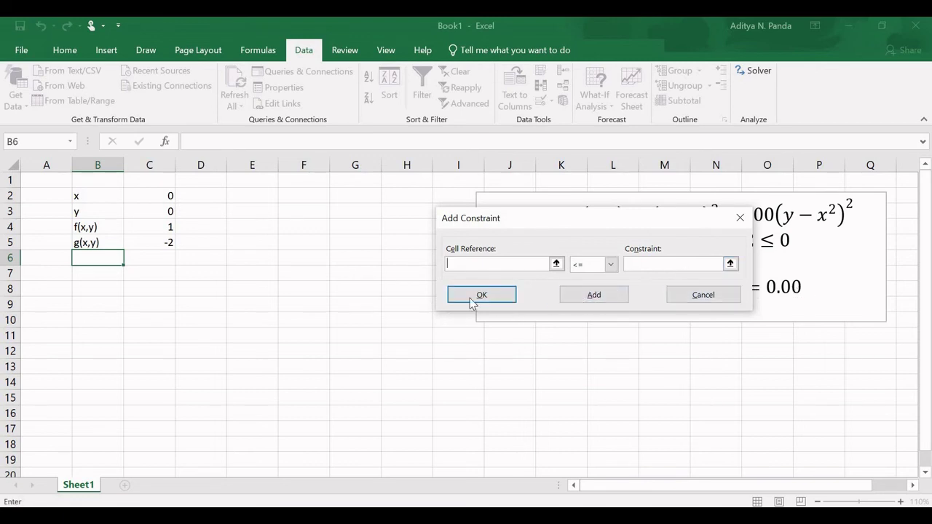
click(480, 295)
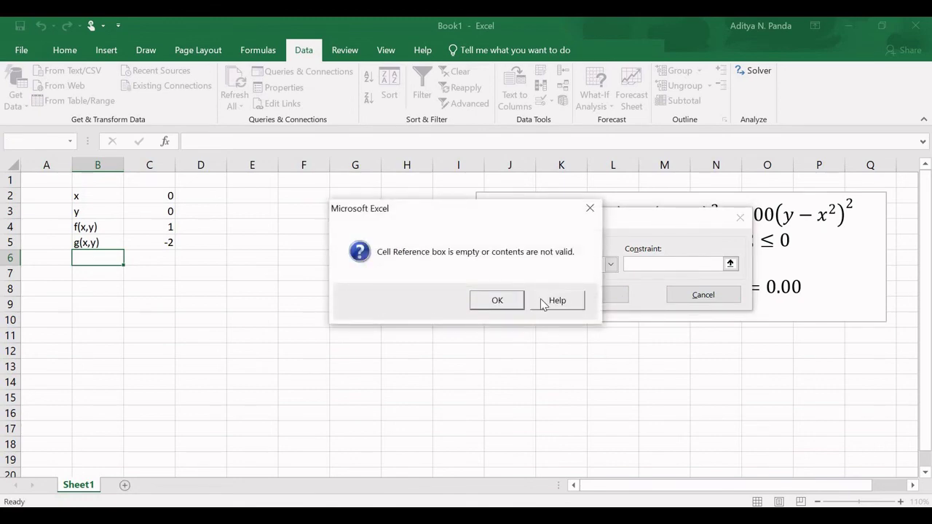
click(513, 305)
click(703, 295)
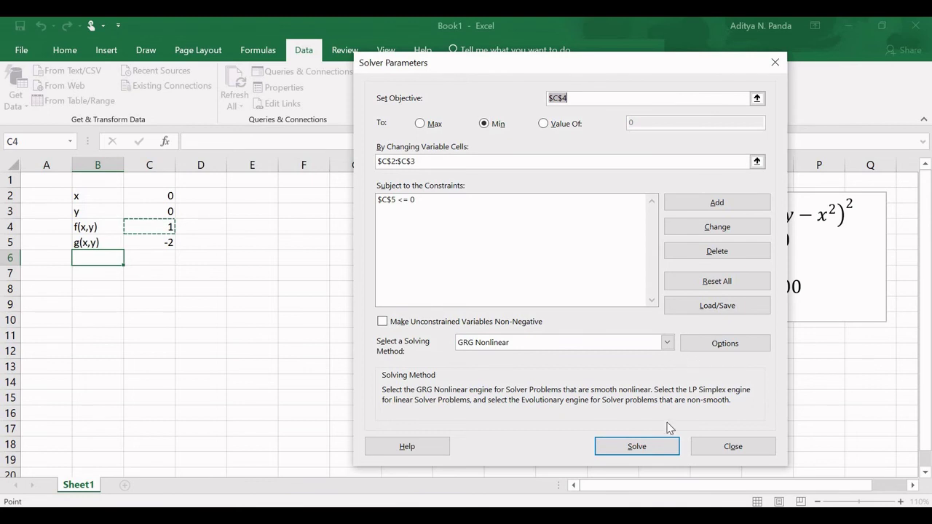
Run Solver on the constrained problem, keep the solution and generate an Answer report
click(622, 451)
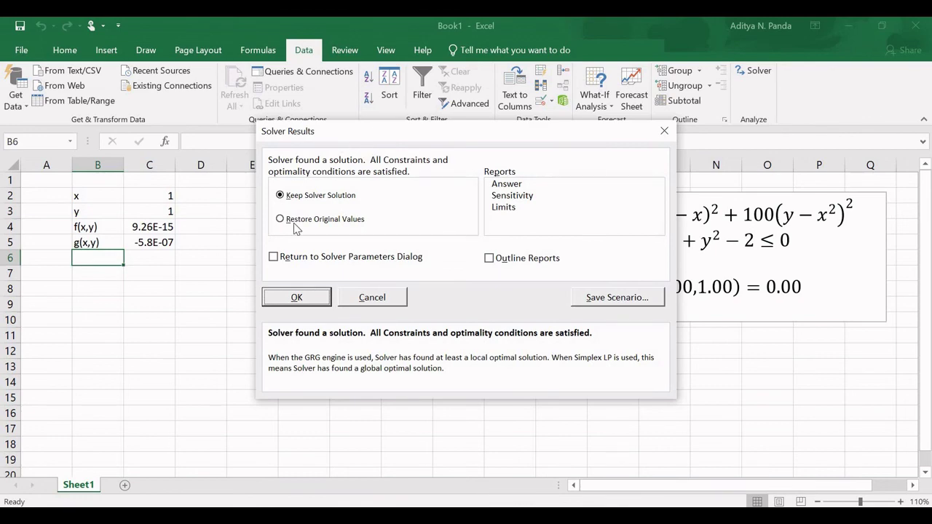
drag(370, 133, 260, 210)
drag(240, 275, 239, 275)
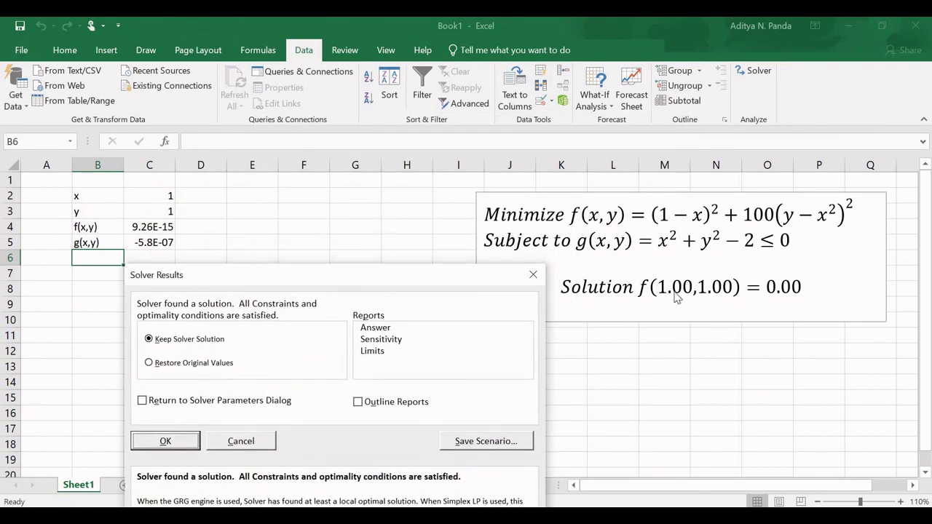
drag(350, 284, 487, 131)
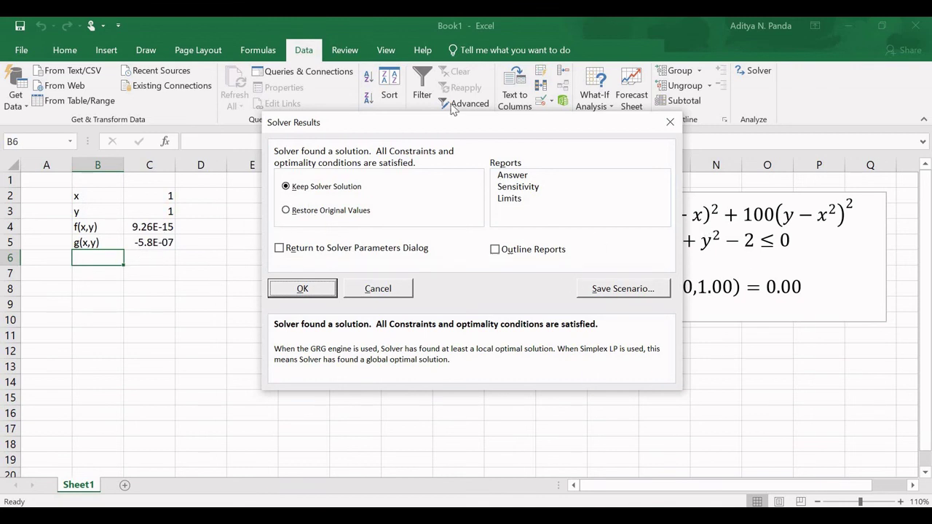
drag(418, 130, 429, 176)
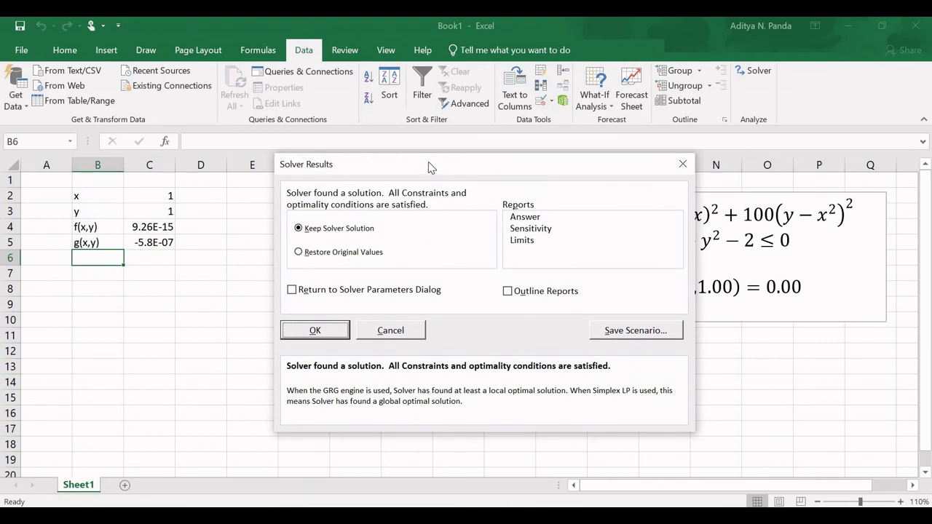
drag(428, 163, 427, 159)
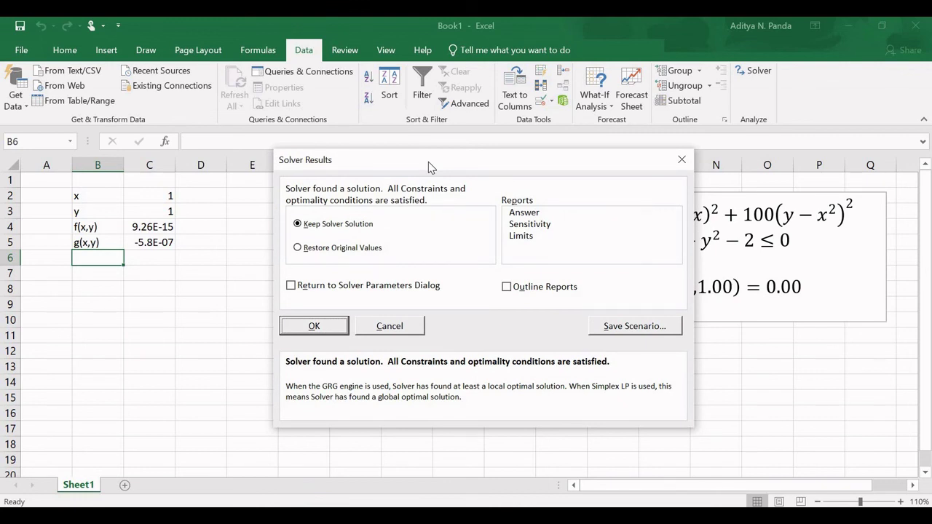
click(528, 212)
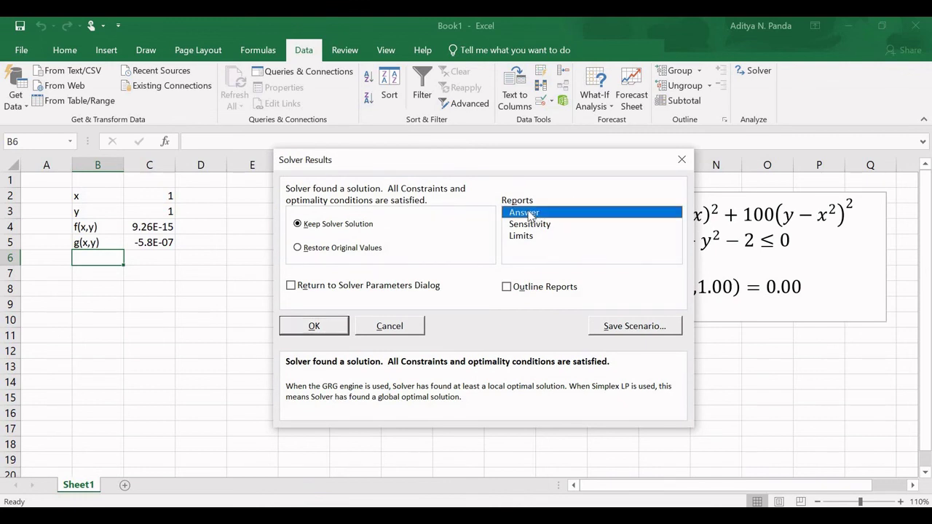
click(313, 325)
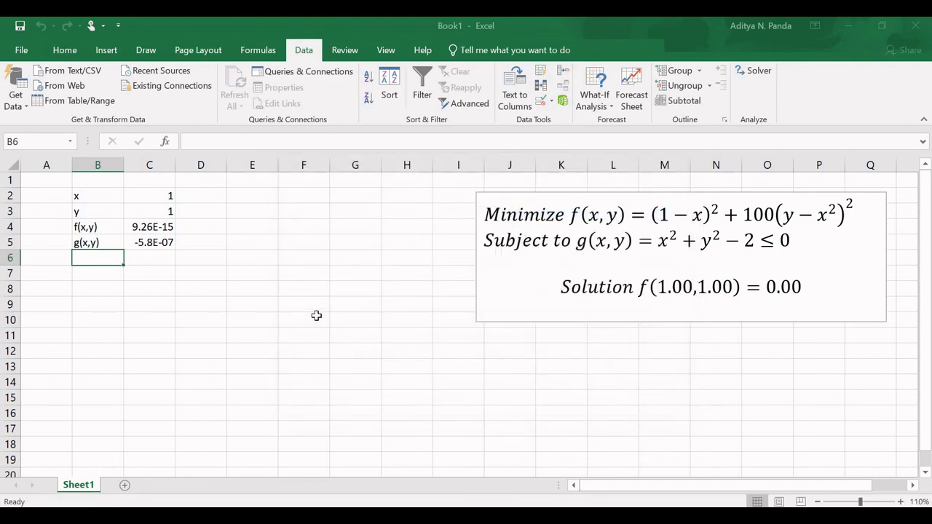
Examine the Answer report's engine details, Solver options, objective cell, variable cells and constraint results
click(99, 484)
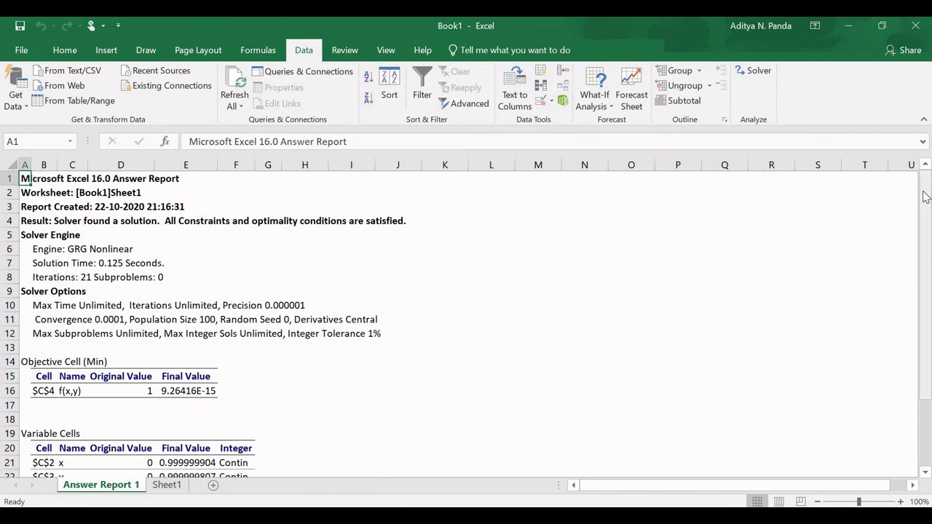
drag(924, 197, 925, 222)
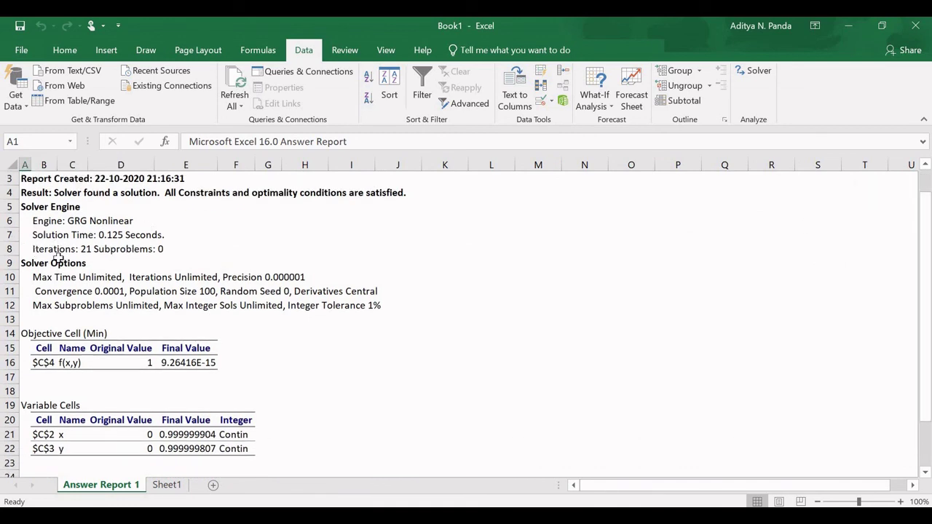
drag(925, 215, 925, 246)
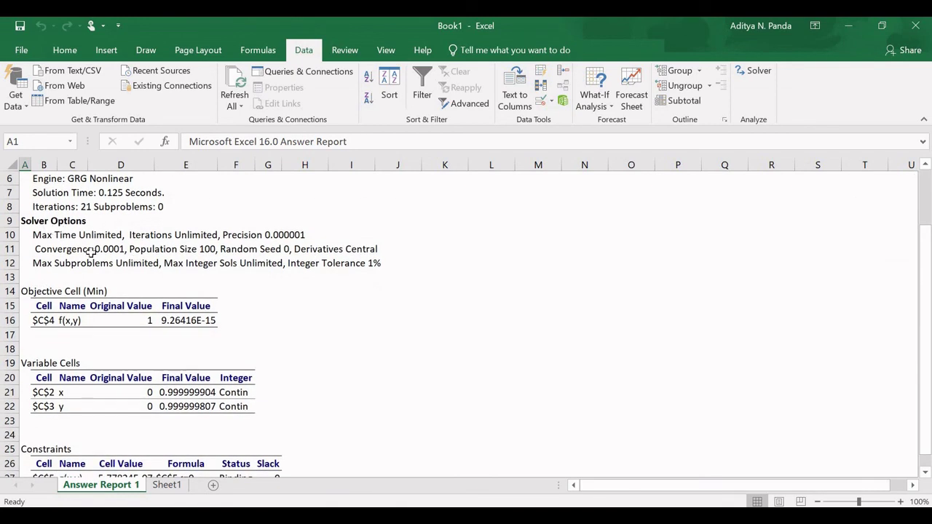
drag(927, 247, 928, 259)
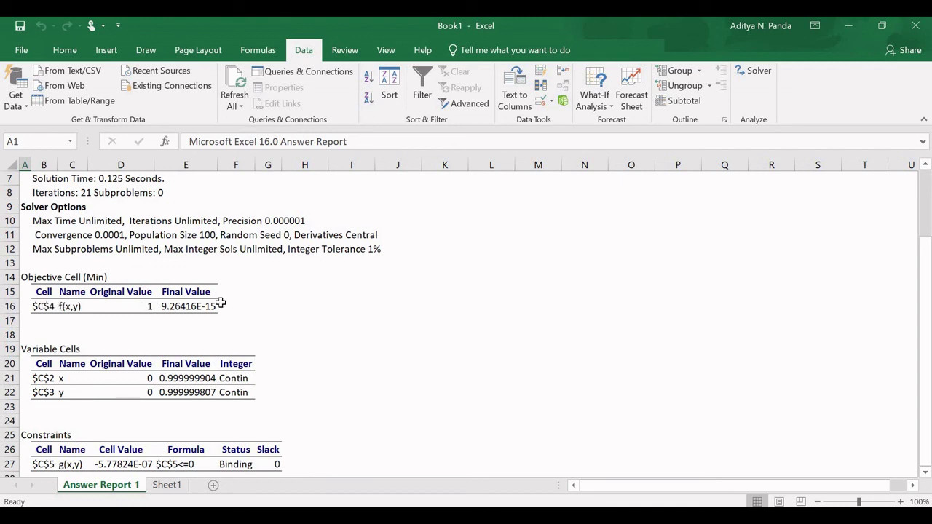
drag(926, 294, 926, 296)
click(924, 472)
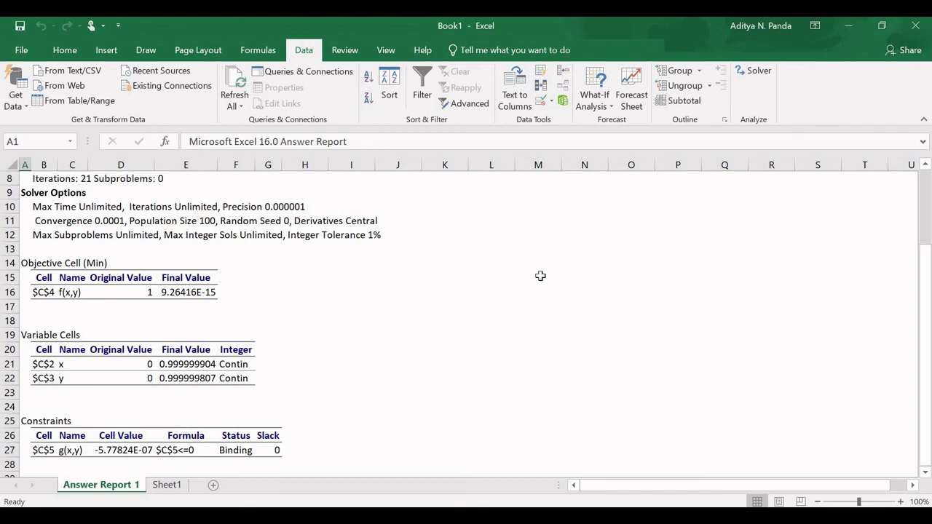
drag(927, 366, 927, 320)
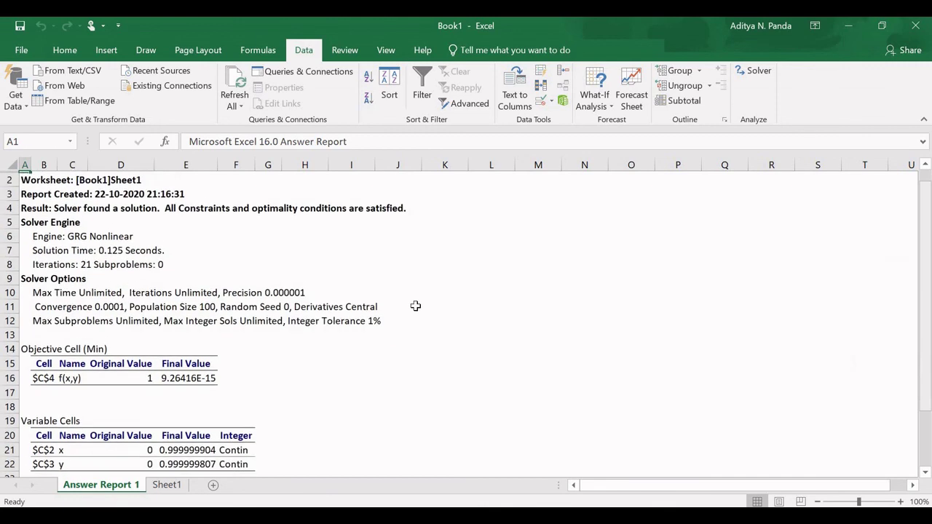
Return to Sheet1 and set the starting values of x in C2 and y in C3 to 5
click(168, 485)
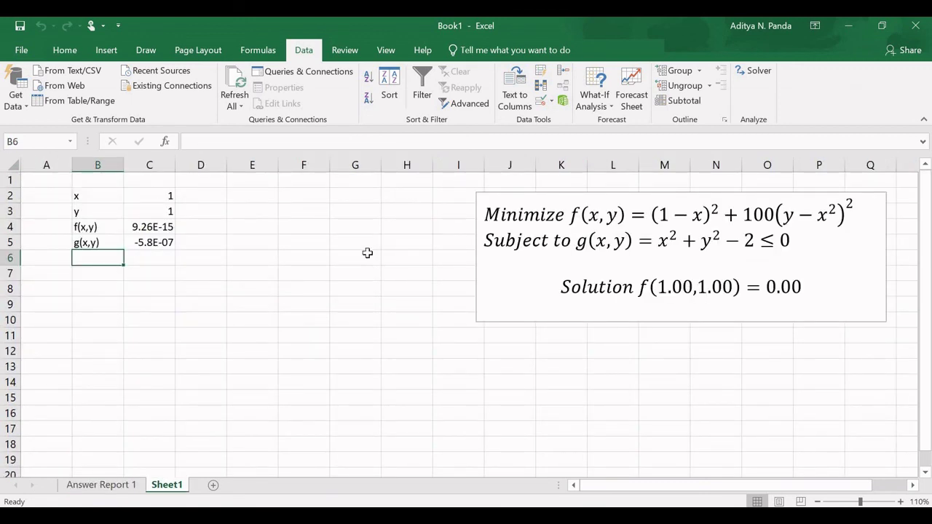
click(150, 195)
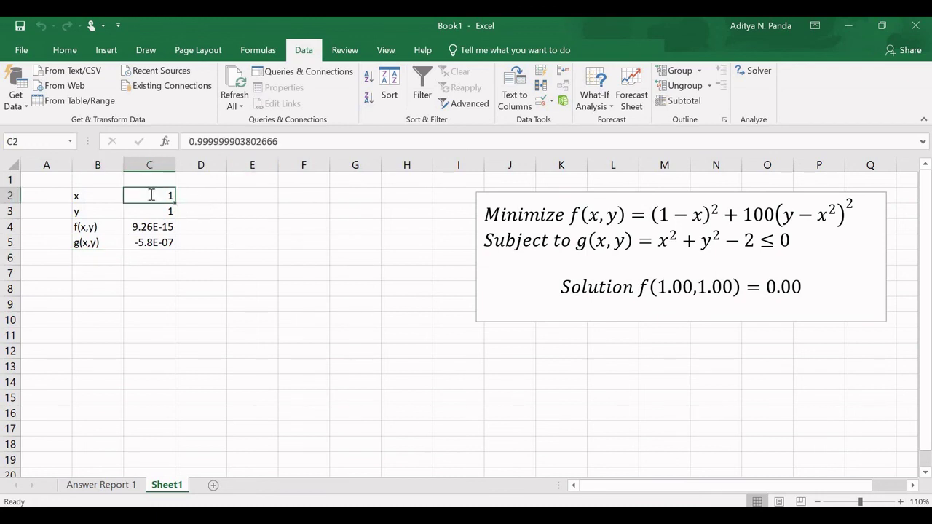
text(5)
key(Return)
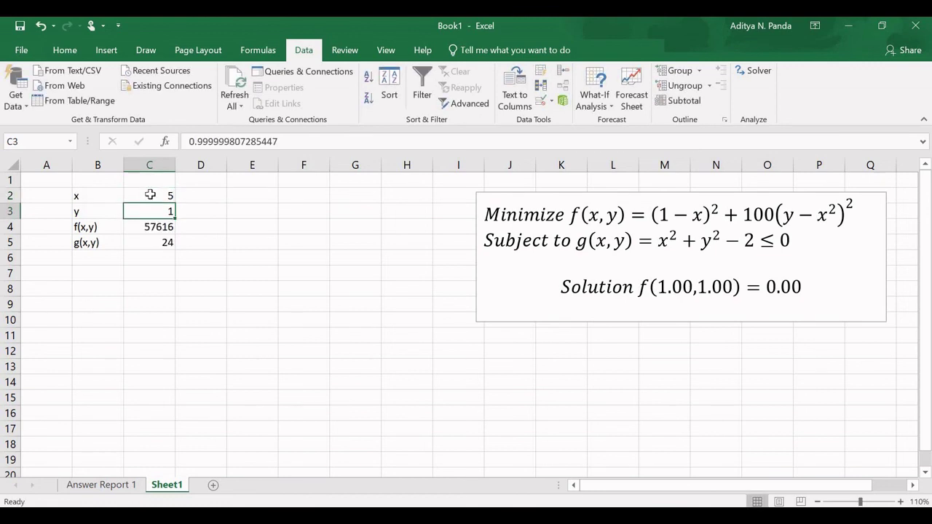
text(5)
click(276, 305)
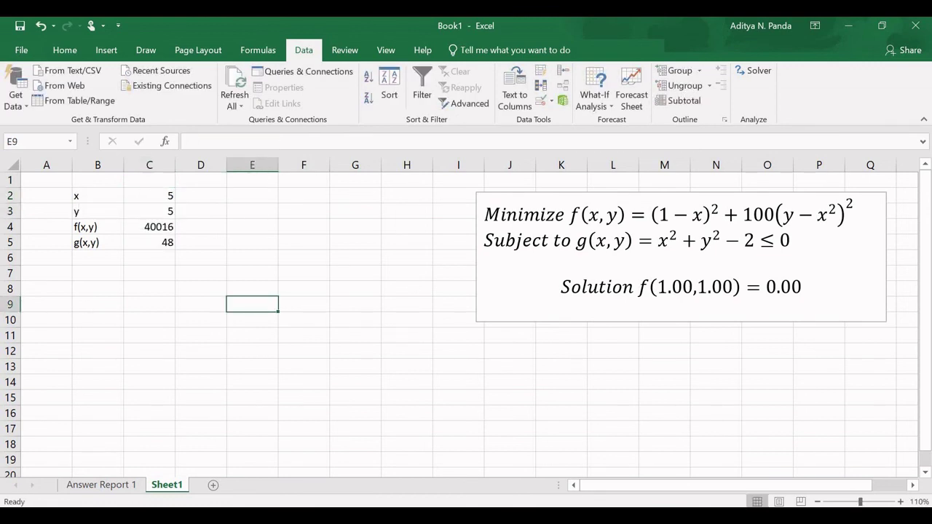
Solve the constrained problem again from the new starting point with the same Solver settings and keep the solution
click(754, 73)
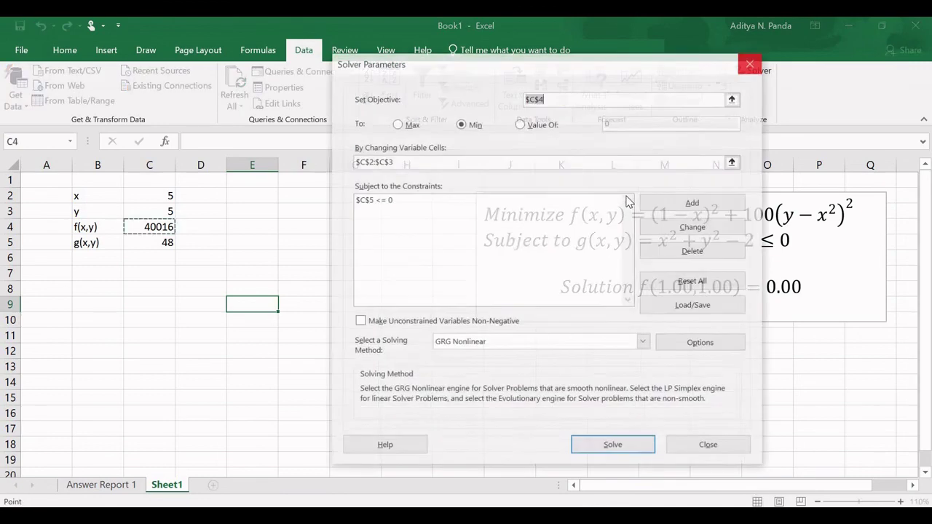
click(597, 449)
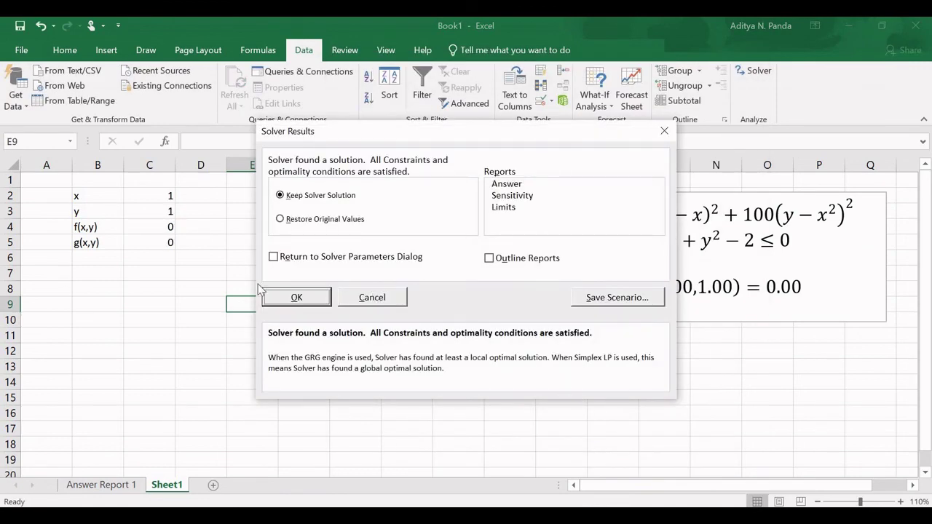
click(301, 299)
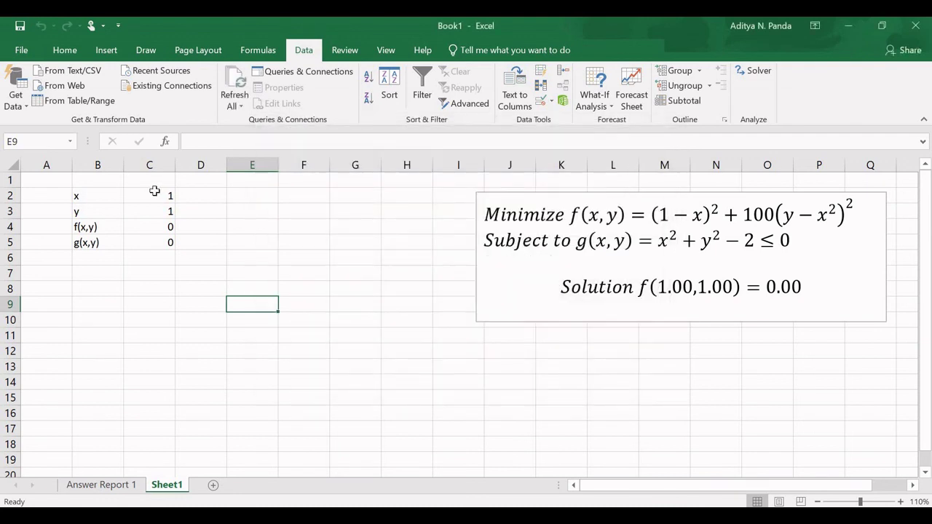